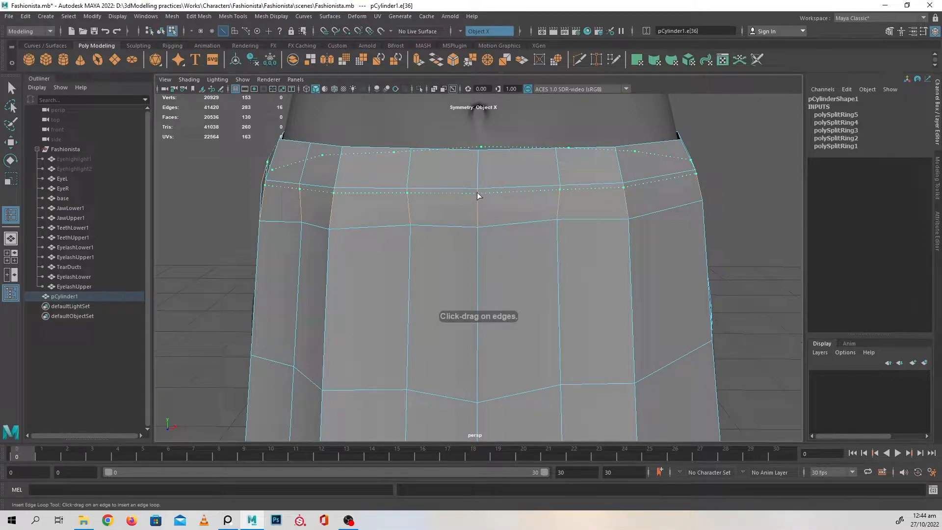
Insert a horizontal edge loop just below the skirt's waistband and return to object mode with nothing selected
click(477, 192)
key(w)
right_drag(498, 173, 547, 153)
click(735, 261)
Display the skirt with smooth mesh preview and clear the selection
alt+right_drag(735, 261, 584, 265)
alt+drag(584, 265, 559, 263)
click(521, 295)
key(3)
click(670, 317)
alt+right_drag(670, 317, 502, 314)
alt+drag(502, 314, 466, 197)
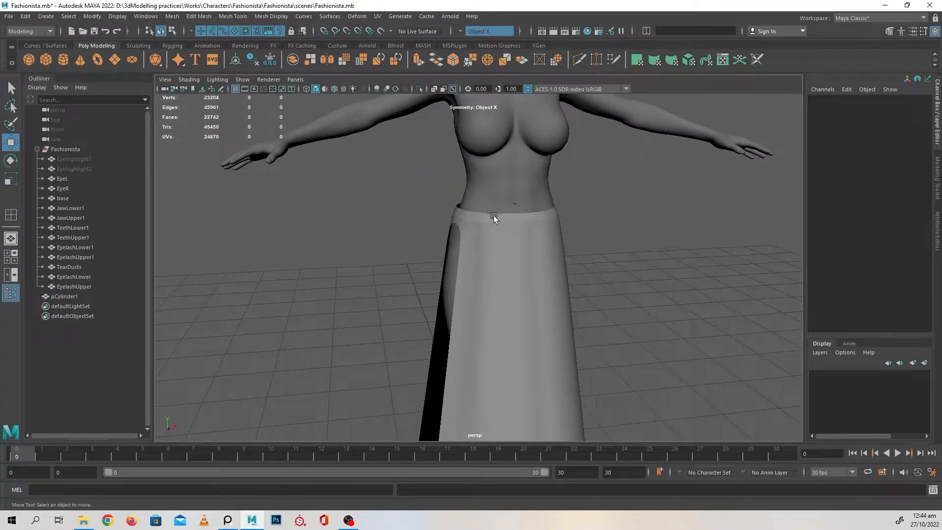
Examine the smoothed skirt from the waistband down to the hem and along the side slit
alt+right_drag(448, 203, 464, 181)
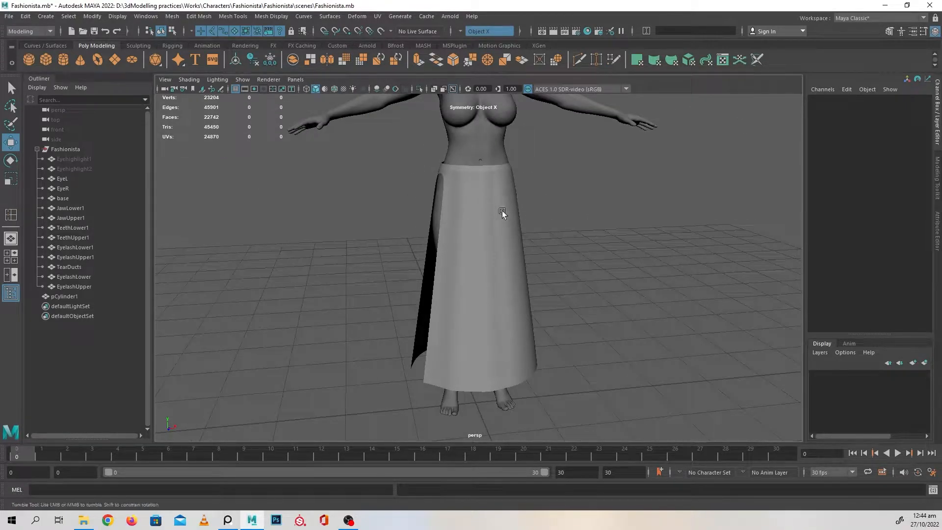
alt+drag(502, 210, 480, 228)
alt+middle_drag(497, 362, 491, 274)
alt+right_drag(490, 274, 555, 304)
alt+drag(554, 304, 500, 365)
click(445, 338)
alt+right_drag(445, 339, 426, 319)
alt+drag(427, 319, 463, 325)
alt+middle_drag(449, 303, 450, 288)
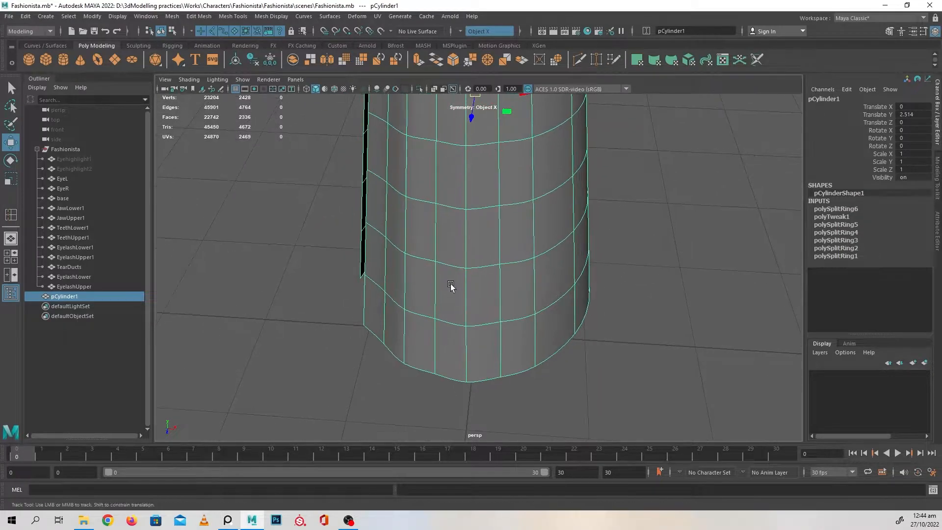
alt+right_drag(450, 288, 430, 289)
alt+middle_drag(430, 289, 435, 316)
alt+drag(435, 316, 441, 312)
right_drag(469, 185, 474, 166)
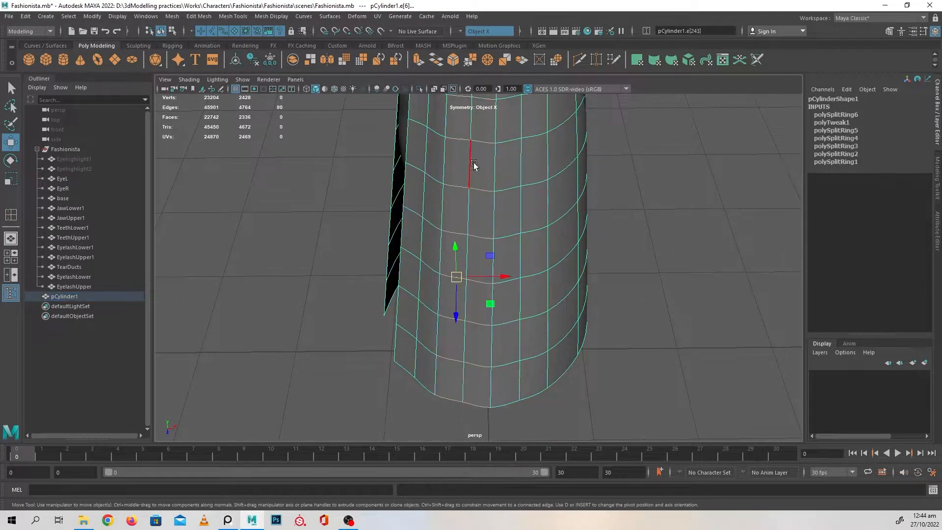
alt+right_drag(529, 224, 484, 216)
alt+drag(483, 216, 452, 229)
alt+right_drag(452, 229, 487, 273)
alt+drag(487, 272, 499, 282)
alt+middle_drag(498, 282, 490, 314)
alt+right_drag(491, 314, 502, 316)
alt+drag(502, 317, 492, 308)
click(446, 193)
right_drag(452, 176, 453, 146)
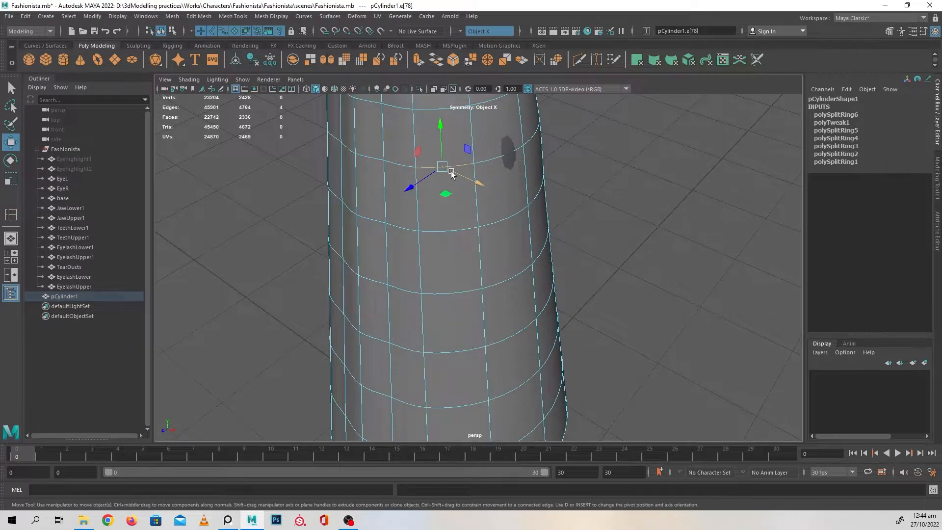
shift+right_drag(585, 189, 587, 192)
shift+right_drag(587, 256, 587, 256)
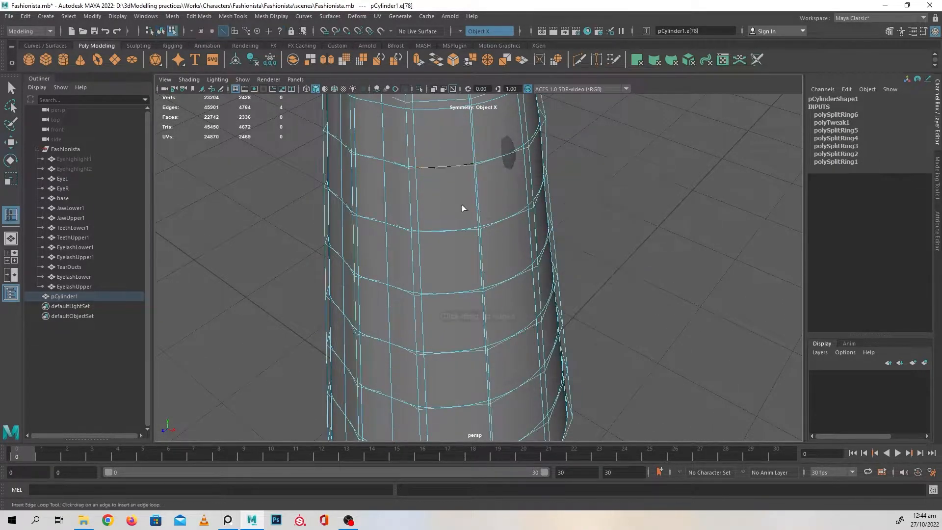
key(w)
key(g)
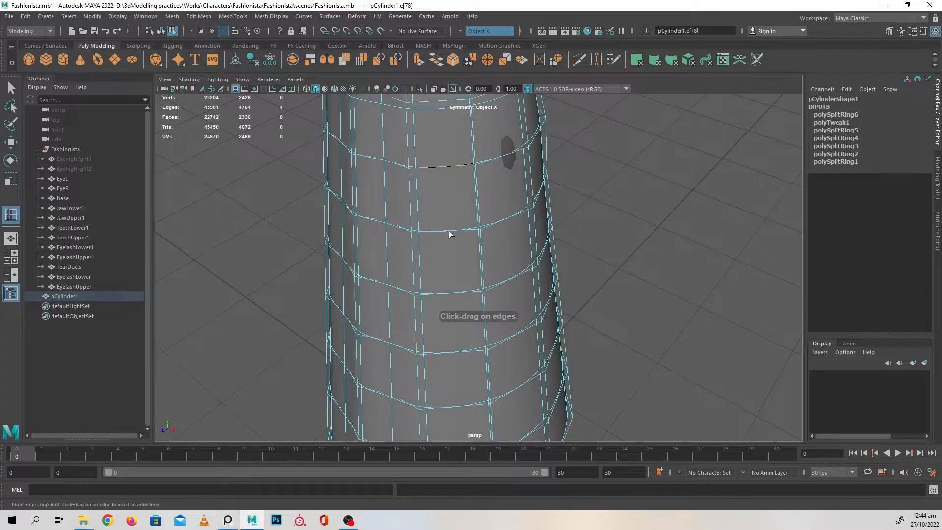
key(ctrl+z)
alt+right_drag(584, 259, 494, 250)
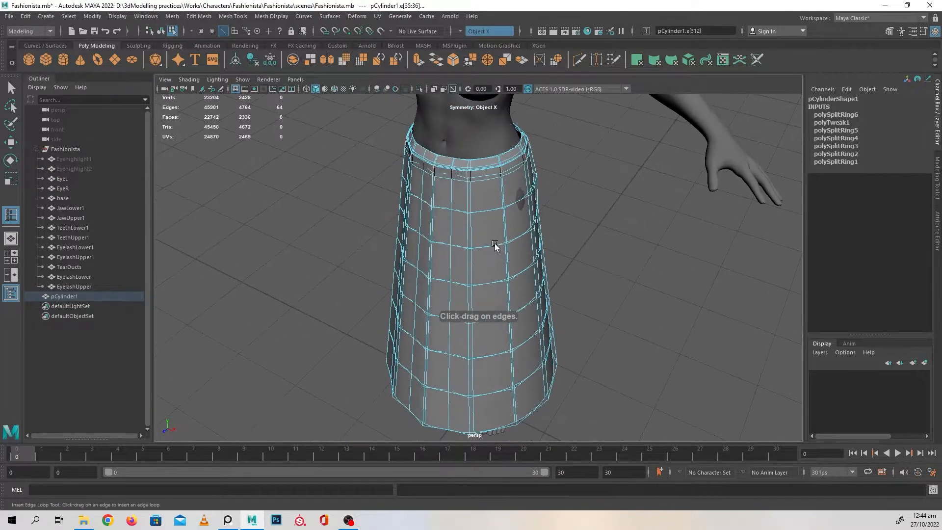
key(w)
right_drag(490, 210, 594, 164)
Turn off the skirt's smooth preview and insert vertical edge loops running from the waistband to the hem
click(498, 227)
alt+right_drag(498, 227, 545, 316)
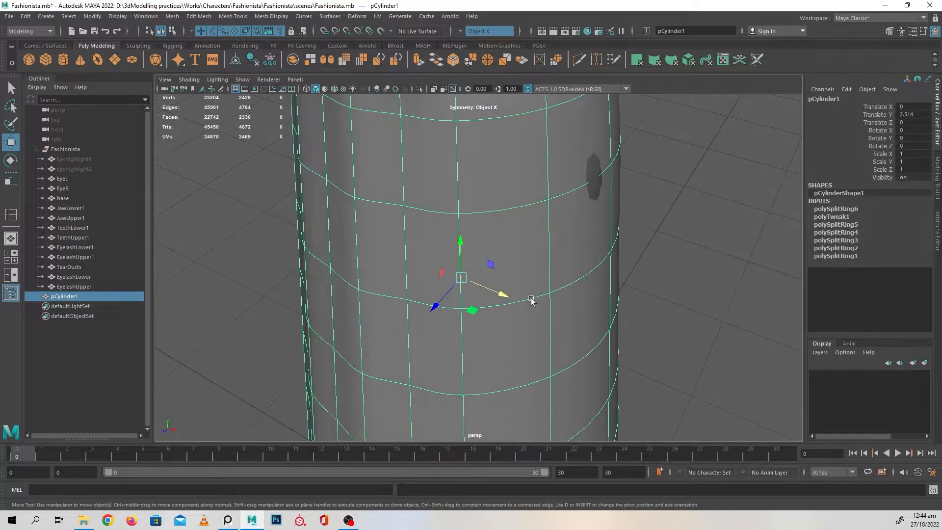
shift+right_drag(498, 181, 454, 197)
key(1)
click(500, 210)
alt+drag(501, 210, 427, 221)
click(489, 240)
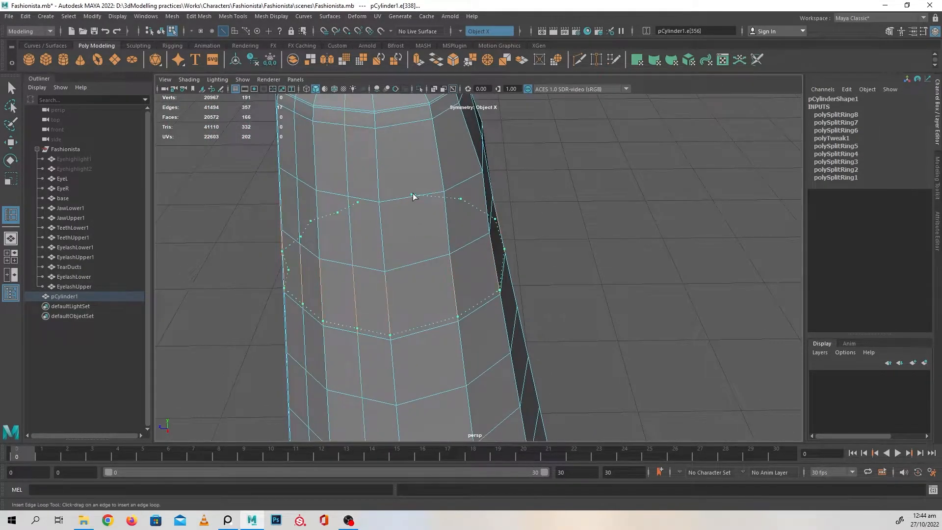
click(413, 197)
click(494, 231)
mouse_move(494, 231)
alt+mouse_down()
mouse_move(515, 248)
mouse_move(412, 197)
mouse_move(479, 216)
mouse_move(505, 242)
alt+mouse_up()
Insert further vertical edge loops through the remaining wide panels of the skirt and return to object mode
click(418, 198)
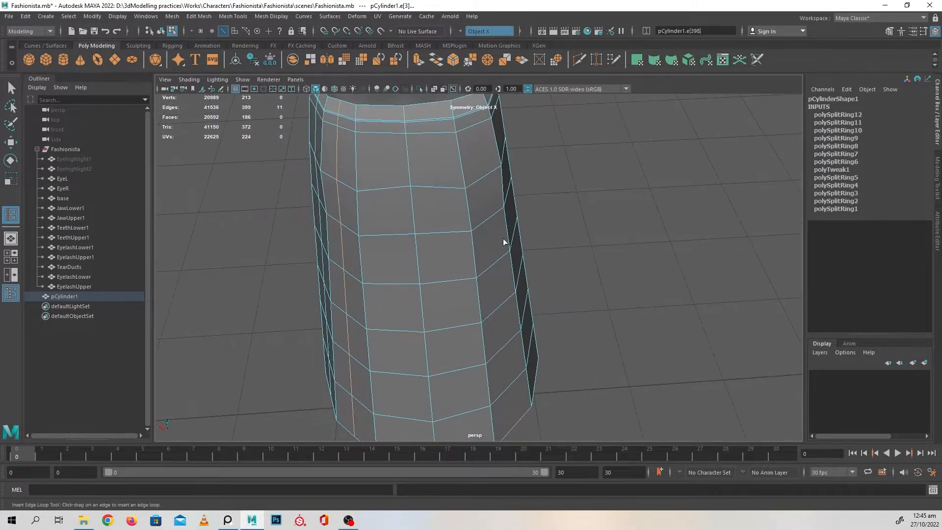
click(384, 191)
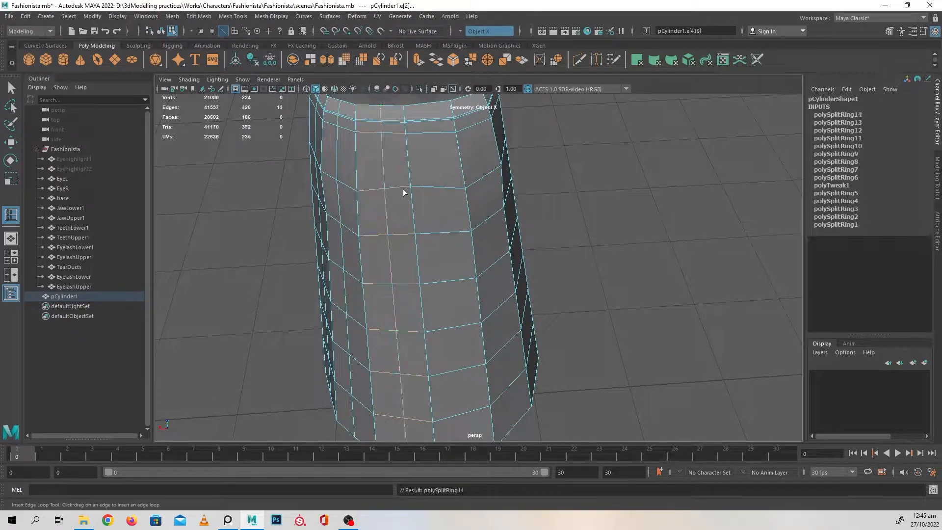
click(439, 187)
alt+drag(439, 187, 416, 225)
click(435, 183)
click(428, 159)
key(w)
right_drag(512, 184, 562, 169)
click(679, 215)
Reselect the skirt and delete its construction history
scroll(598, 248, down, 2)
alt+drag(598, 248, 589, 278)
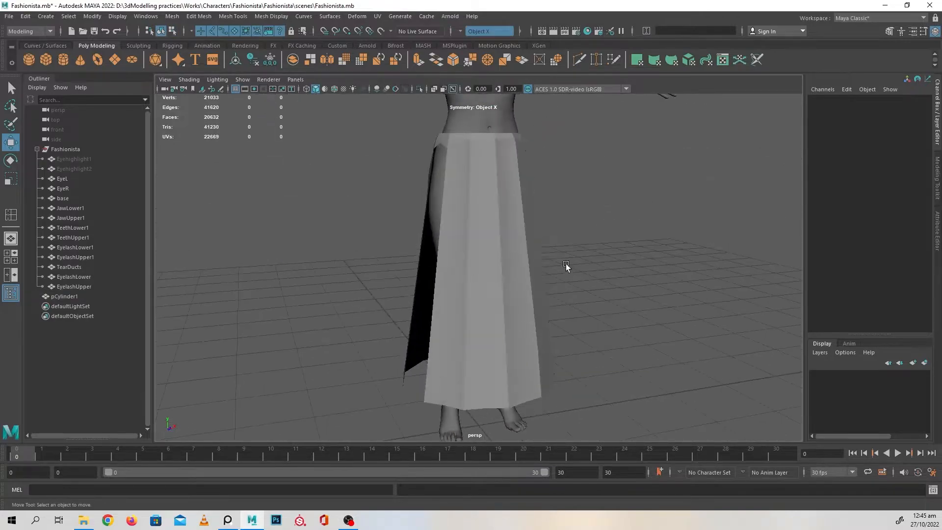
key(ctrl+z)
click(254, 60)
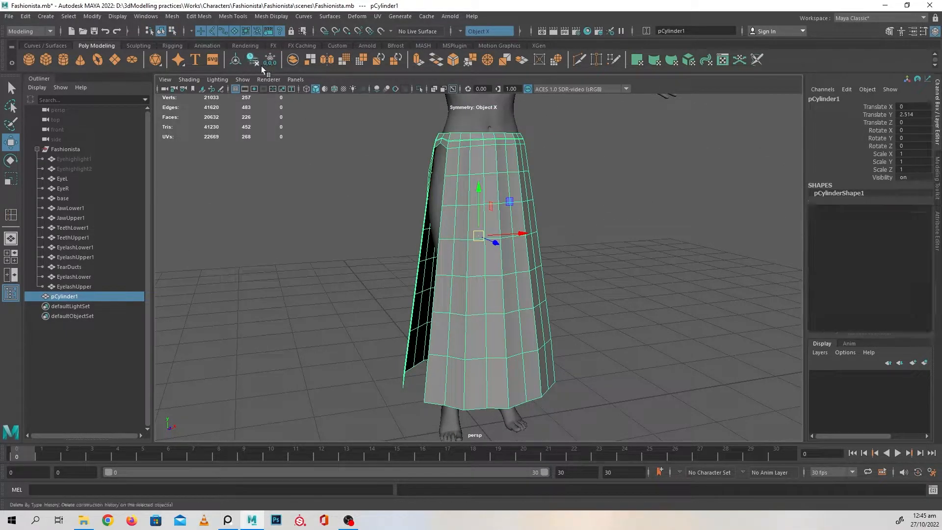
mouse_move(533, 330)
alt+mouse_down()
mouse_move(505, 336)
mouse_move(555, 337)
mouse_move(529, 329)
alt+mouse_up()
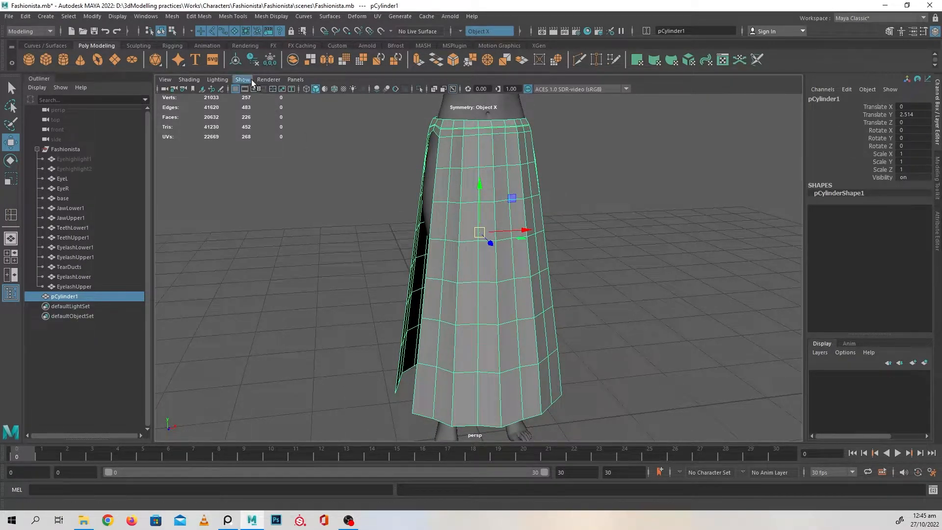
Activate the Grab sculpting tool on the skirt and adjust its brush size for working near the hem
click(146, 46)
mouse_move(475, 250)
alt+mouse_down()
mouse_move(511, 255)
mouse_move(521, 282)
alt+mouse_up()
alt+middle_drag(521, 282, 525, 217)
mouse_move(525, 198)
alt+mouse_down()
mouse_move(488, 254)
mouse_move(508, 262)
alt+mouse_up()
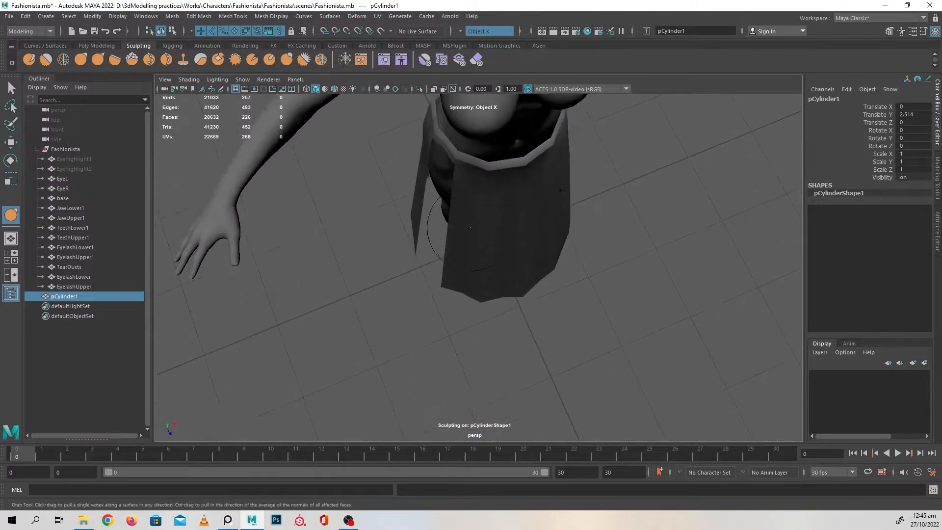
alt+right_drag(508, 294, 530, 304)
alt+drag(530, 304, 515, 266)
alt+middle_drag(515, 267, 494, 345)
mouse_move(494, 345)
alt+mouse_down()
mouse_move(502, 350)
mouse_move(484, 200)
mouse_move(463, 189)
mouse_move(450, 211)
mouse_move(508, 260)
mouse_move(516, 309)
mouse_move(541, 317)
mouse_move(537, 293)
alt+mouse_up()
alt+right_drag(537, 293, 553, 280)
alt+middle_drag(554, 279, 552, 306)
mouse_move(552, 307)
alt+right_down()
mouse_move(548, 334)
mouse_move(555, 292)
mouse_move(538, 337)
alt+right_up()
alt+right_drag(538, 280, 550, 292)
mouse_move(550, 292)
alt+mouse_down()
mouse_move(540, 267)
mouse_move(445, 270)
mouse_move(509, 275)
mouse_move(478, 288)
alt+mouse_up()
key(b)
Shape shallow symmetrical folds in the skirt's front panel and hem with the Grab tool, and leave sculpting
alt+middle_drag(477, 288, 483, 235)
mouse_move(483, 236)
alt+mouse_down()
mouse_move(489, 181)
mouse_move(463, 192)
alt+mouse_up()
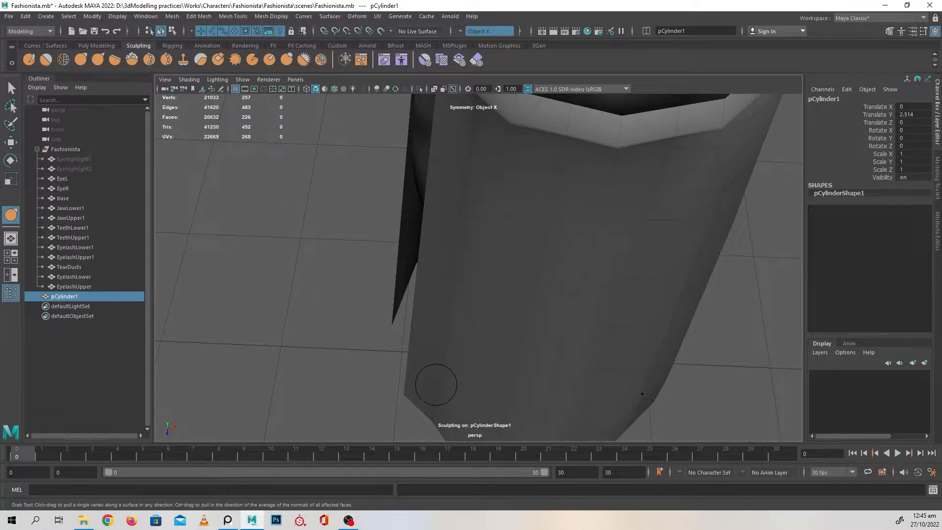
mouse_move(440, 386)
alt+mouse_down()
mouse_move(446, 374)
mouse_move(443, 386)
alt+mouse_up()
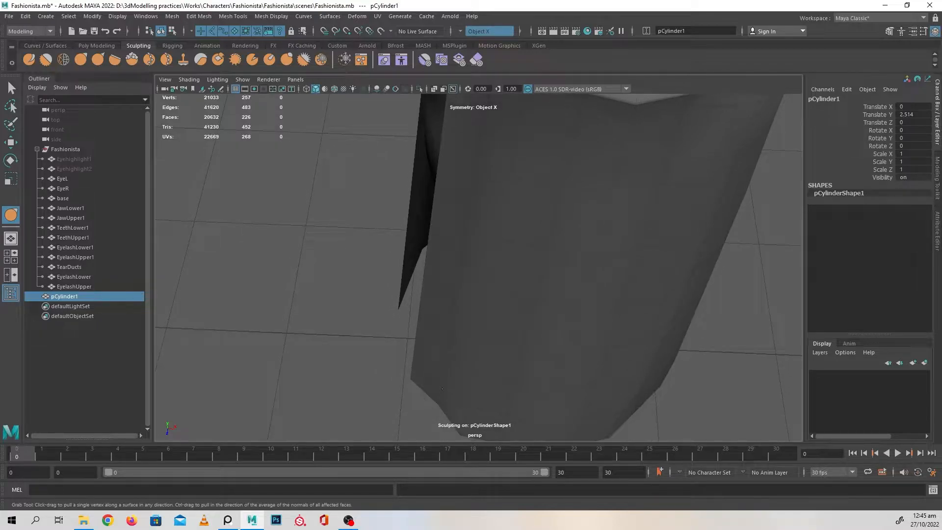
scroll(490, 339, down, 4)
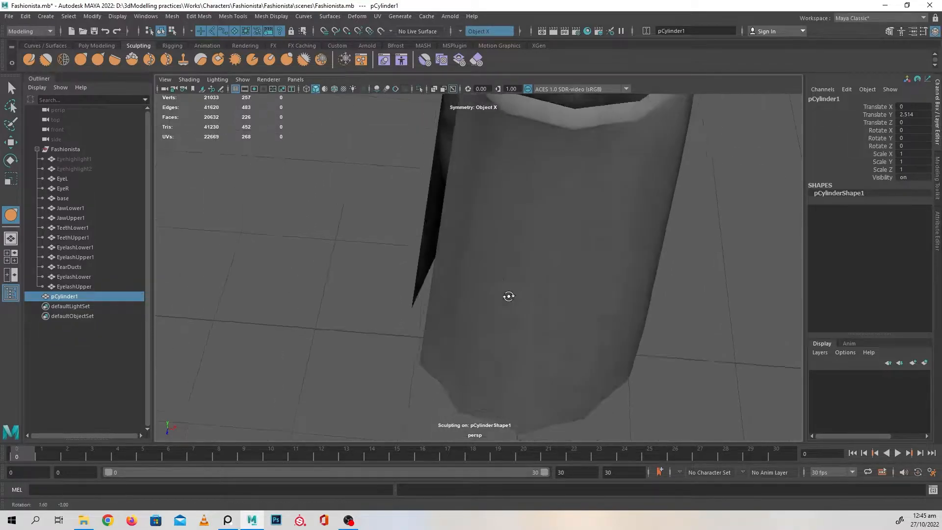
alt+middle_drag(509, 296, 486, 307)
alt+drag(486, 307, 499, 297)
alt+middle_drag(512, 270, 525, 303)
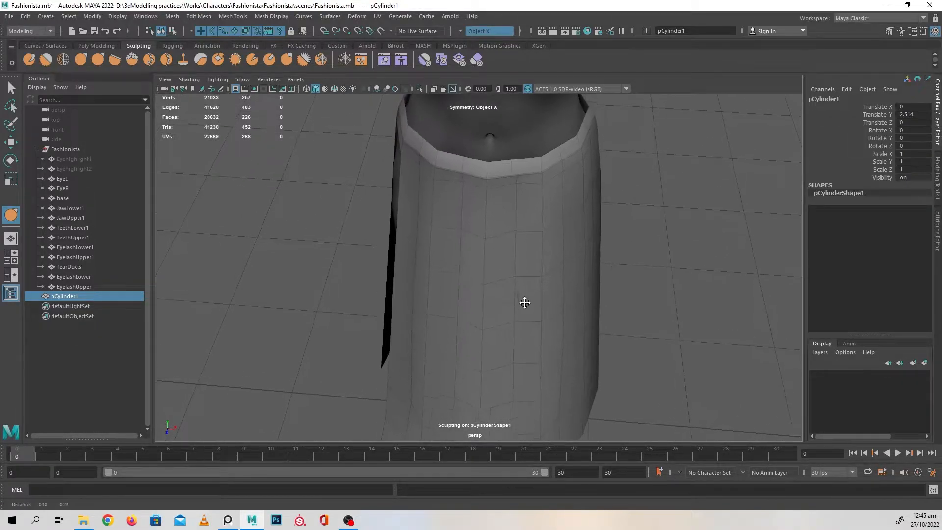
alt+drag(525, 303, 511, 252)
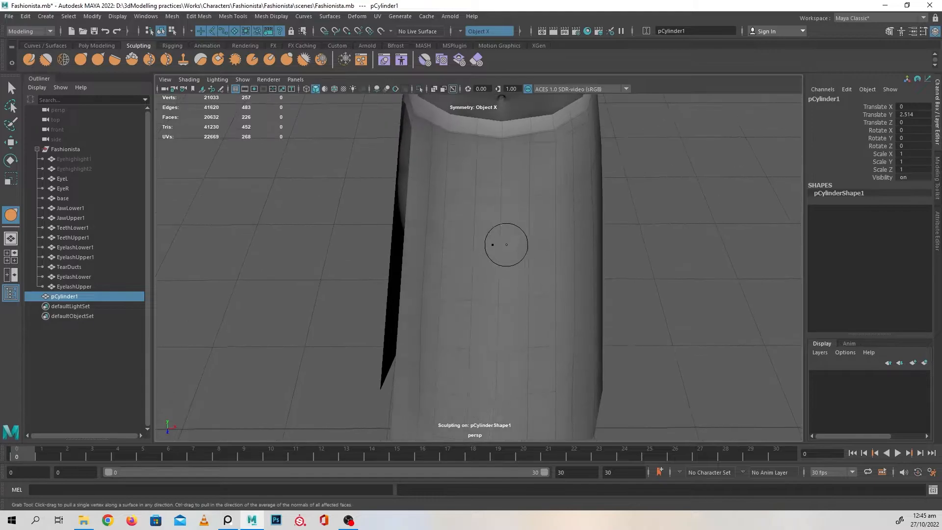
key(w)
Reactivate the Grab sculpting tool on the skirt and turn symmetry off
scroll(520, 237, up, 2)
alt+middle_drag(545, 238, 527, 280)
mouse_move(493, 277)
alt+mouse_down()
mouse_move(555, 255)
mouse_move(580, 295)
mouse_move(520, 263)
mouse_move(458, 273)
mouse_move(486, 236)
alt+mouse_up()
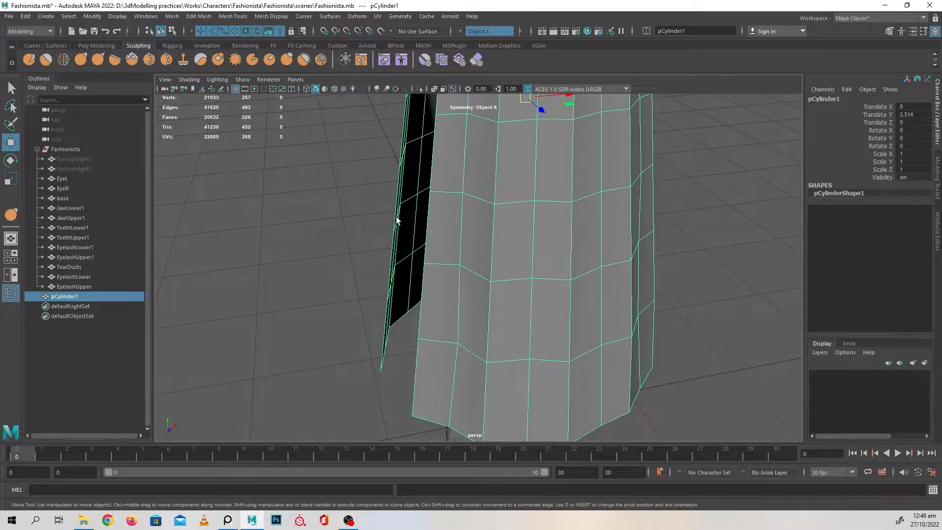
alt+drag(421, 198, 391, 194)
scroll(353, 191, down, 3)
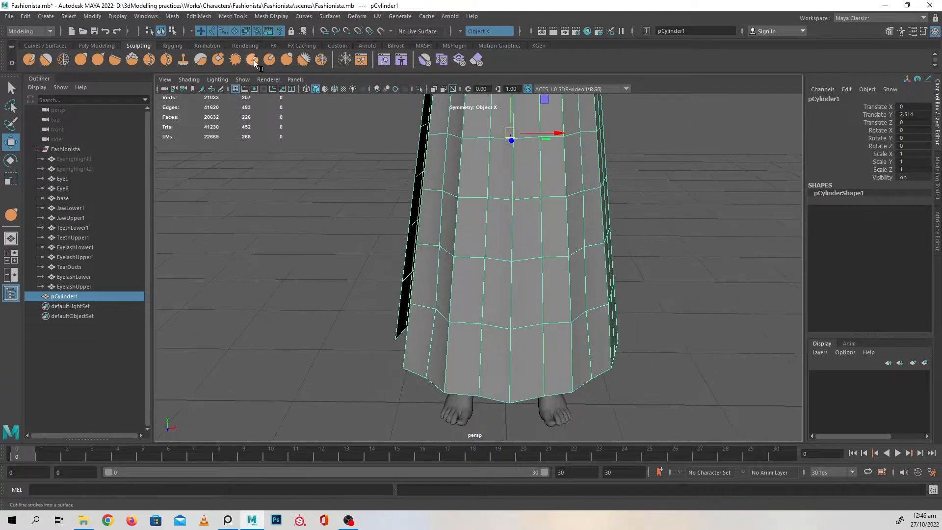
click(80, 58)
click(462, 32)
click(475, 37)
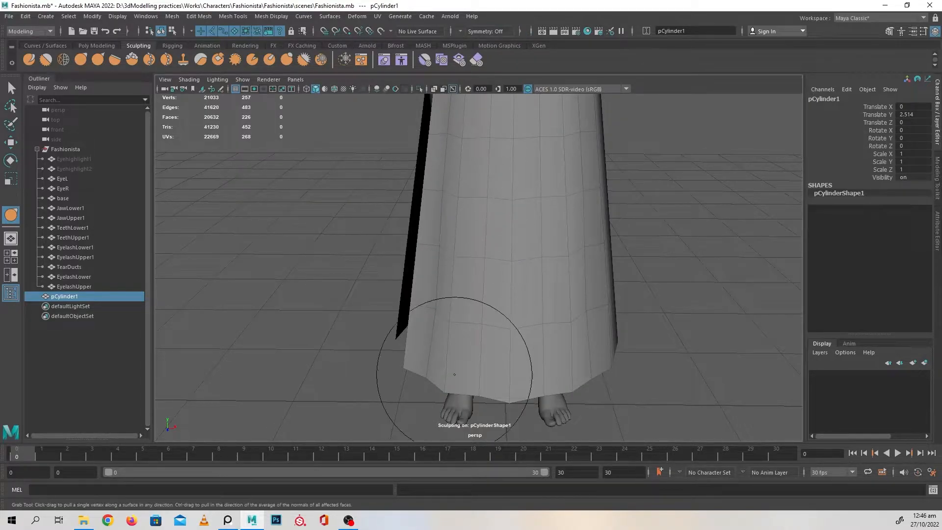
Pull the lower front panel away from the side slit with the Grab tool, resizing the brush, to widen the opening
mouse_move(415, 363)
mouse_down()
mouse_move(429, 323)
mouse_move(451, 347)
mouse_move(463, 334)
mouse_move(440, 339)
mouse_move(457, 337)
mouse_up()
key(b)
drag(438, 242, 452, 242)
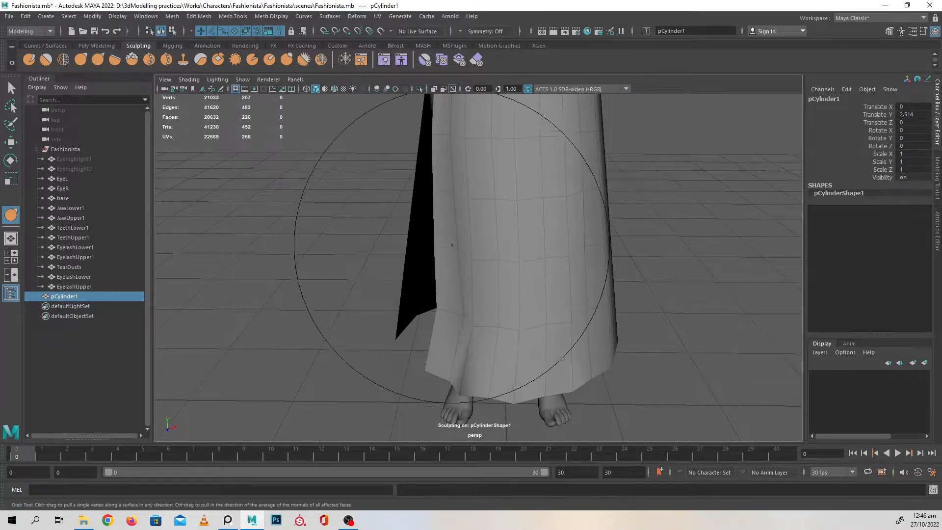
drag(476, 382, 523, 392)
drag(438, 376, 456, 387)
mouse_move(438, 244)
mouse_down()
mouse_move(439, 253)
mouse_move(454, 244)
mouse_up()
key(b)
drag(455, 238, 418, 242)
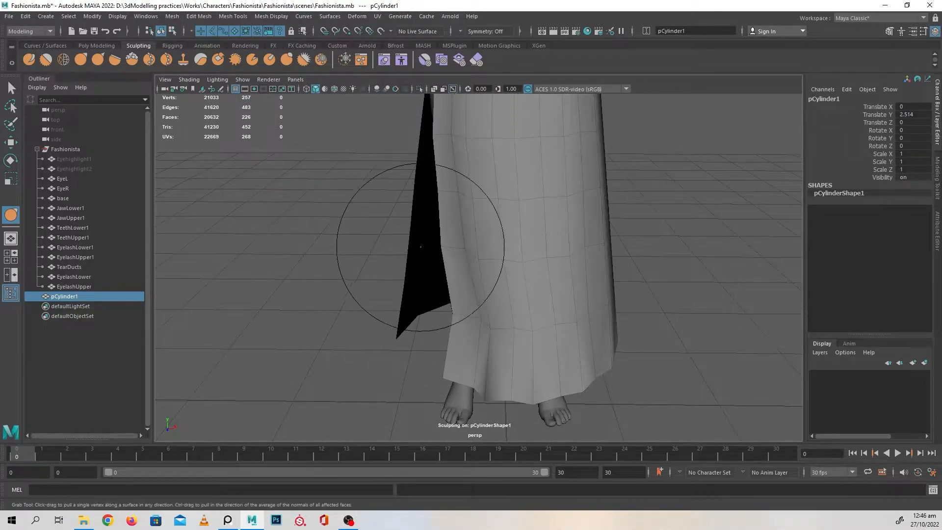
Refine the front edge of the slit from the knee up to the hip with small Grab strokes
alt+middle_drag(452, 246, 458, 309)
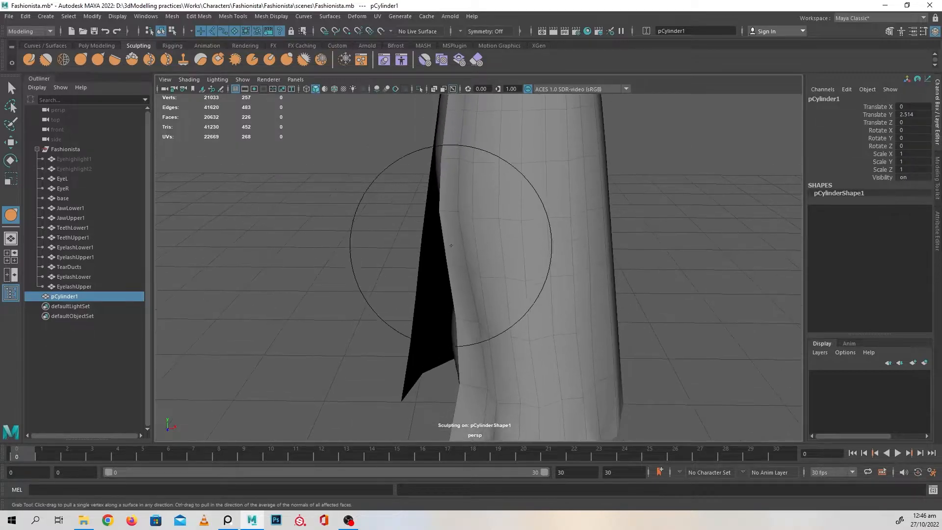
drag(446, 216, 457, 217)
drag(456, 317, 462, 315)
drag(447, 159, 454, 159)
alt+middle_drag(463, 152, 467, 209)
key(b)
drag(460, 172, 451, 174)
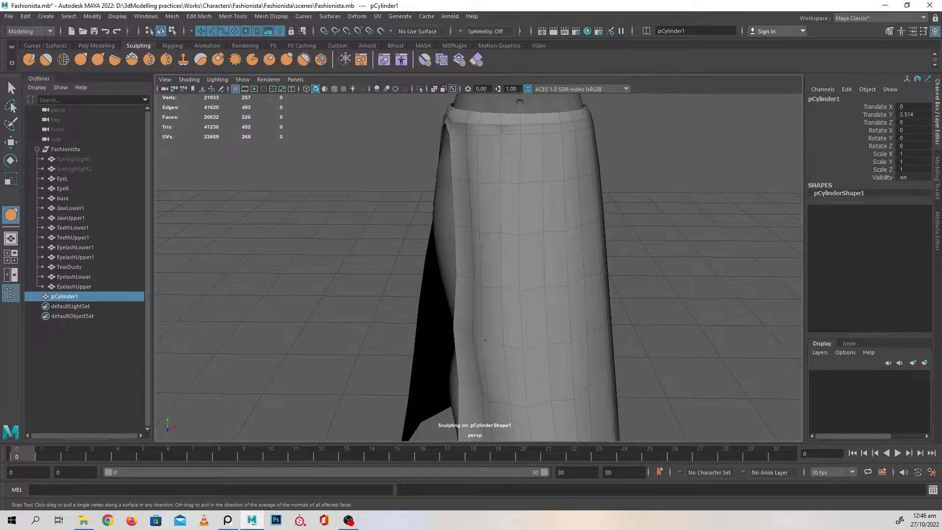
Reshape the folds along the lower front panel and hem above the feet with the Grab tool
alt+middle_drag(507, 397, 512, 327)
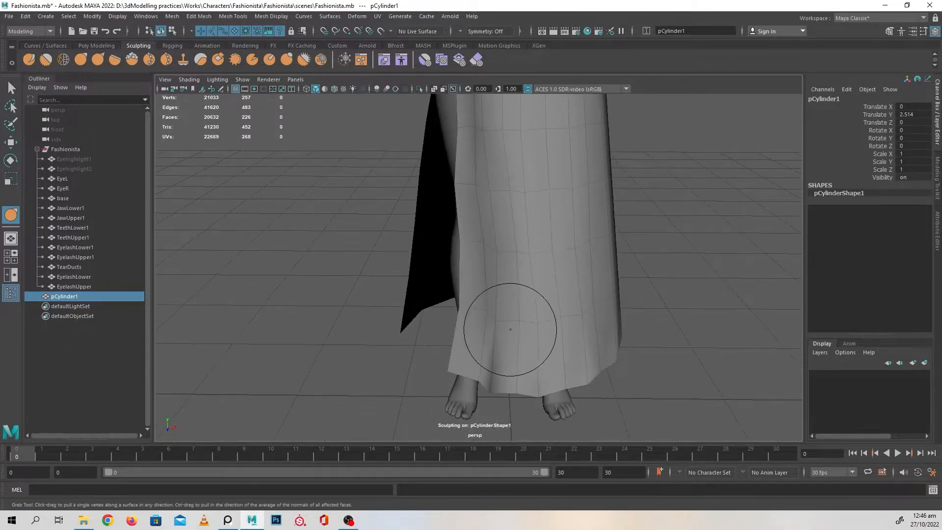
drag(496, 377, 497, 386)
drag(555, 393, 551, 389)
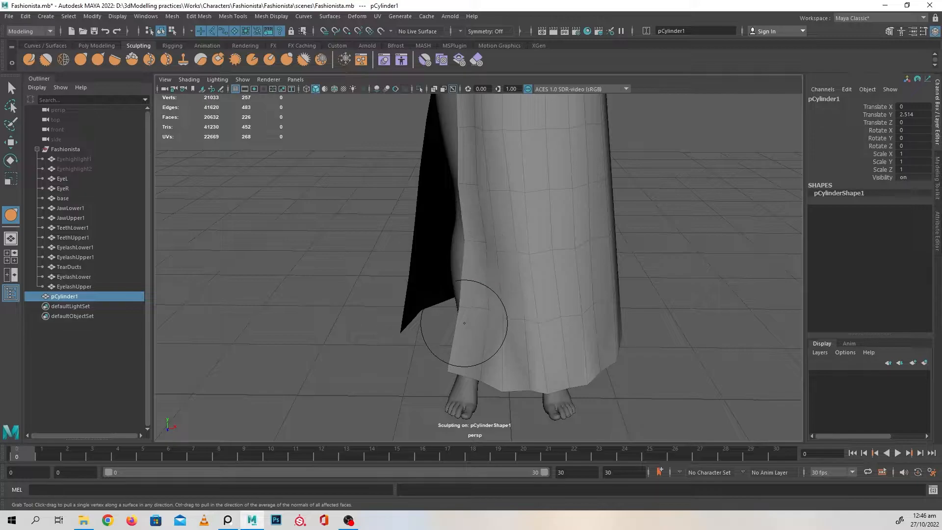
mouse_move(457, 330)
mouse_down()
mouse_move(448, 369)
mouse_move(488, 378)
mouse_move(572, 298)
mouse_move(512, 309)
mouse_move(543, 305)
mouse_move(497, 273)
mouse_move(522, 260)
mouse_move(457, 254)
mouse_move(446, 263)
mouse_move(443, 208)
mouse_move(459, 279)
mouse_move(544, 316)
mouse_move(543, 329)
mouse_move(532, 319)
mouse_move(547, 305)
mouse_move(538, 319)
mouse_up()
Resize the Grab brush and reshape the side of the skirt opposite the slit, down to the hem
key(b)
key(b)
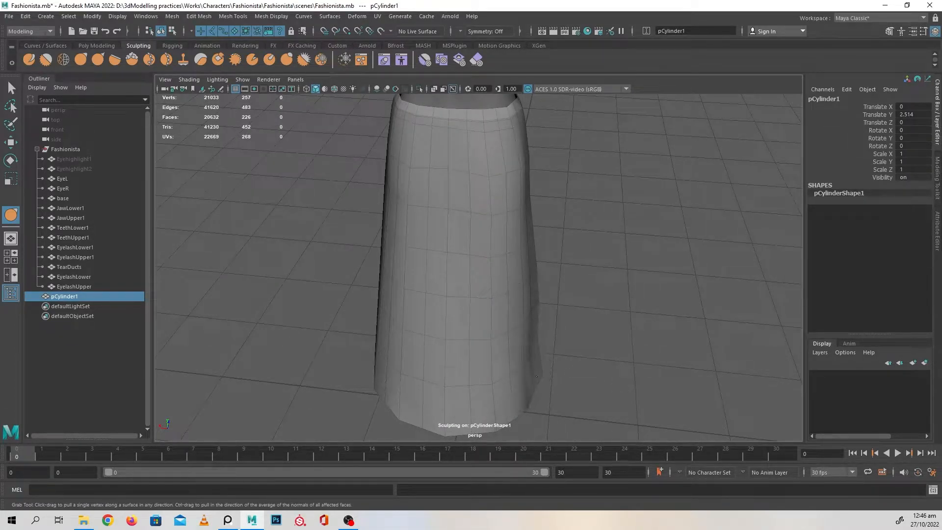
mouse_move(511, 360)
alt+mouse_down()
mouse_move(412, 361)
mouse_move(431, 373)
mouse_move(431, 263)
mouse_move(466, 275)
mouse_move(547, 343)
mouse_move(560, 307)
alt+mouse_up()
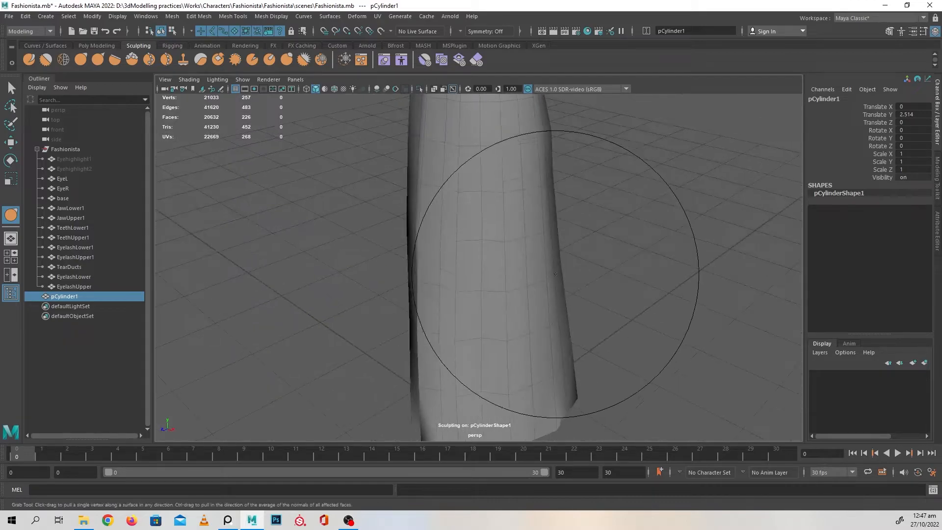
alt+drag(555, 273, 596, 270)
alt+right_drag(579, 275, 525, 314)
key(b)
mouse_move(562, 282)
mouse_down()
mouse_move(552, 271)
mouse_move(552, 305)
mouse_up()
mouse_move(559, 327)
mouse_down()
mouse_move(545, 332)
mouse_move(566, 353)
mouse_move(432, 354)
mouse_move(486, 345)
mouse_move(538, 370)
mouse_move(463, 337)
mouse_move(471, 329)
mouse_move(444, 360)
mouse_move(453, 374)
mouse_move(458, 362)
mouse_up()
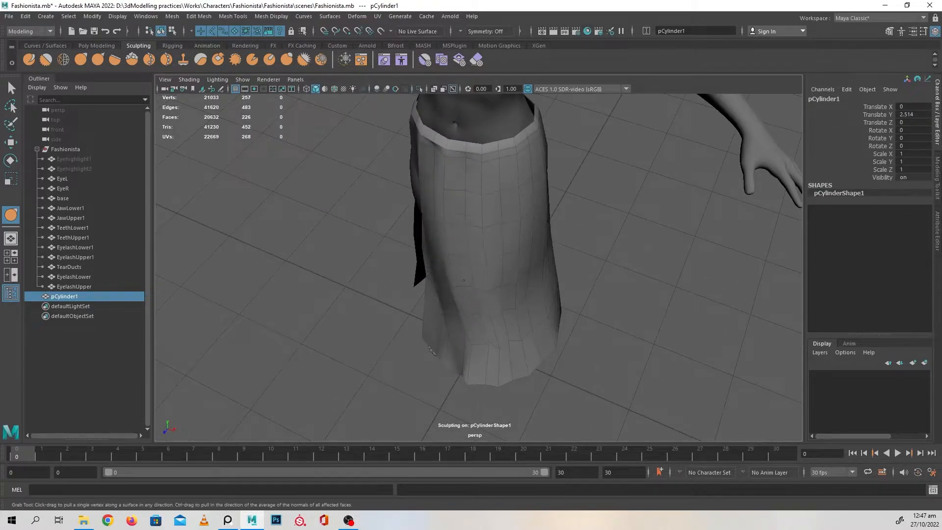
Sculpt a flowing fold down the front of the skirt and lift the hem off the foot with the Grab tool
alt+drag(444, 295, 446, 293)
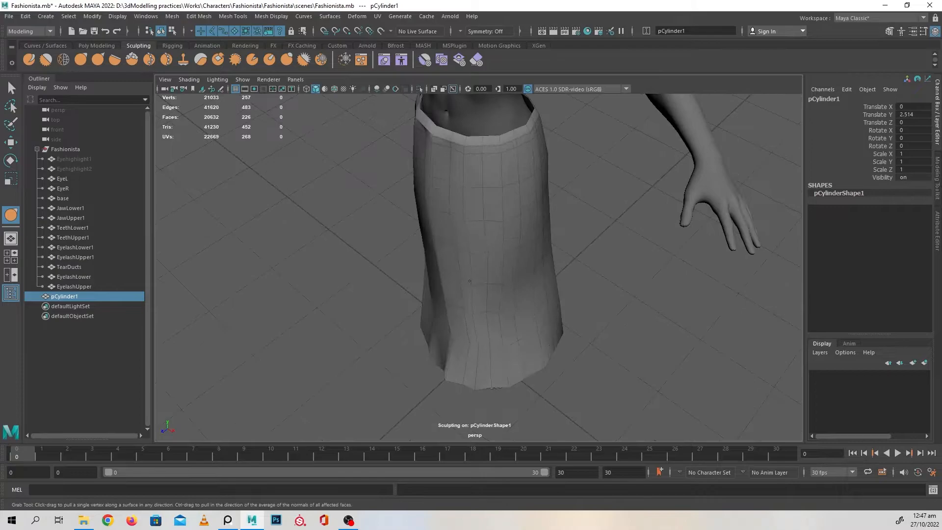
mouse_move(441, 242)
mouse_down()
mouse_move(450, 247)
mouse_move(449, 216)
mouse_move(427, 247)
mouse_up()
key(b)
drag(453, 285, 457, 323)
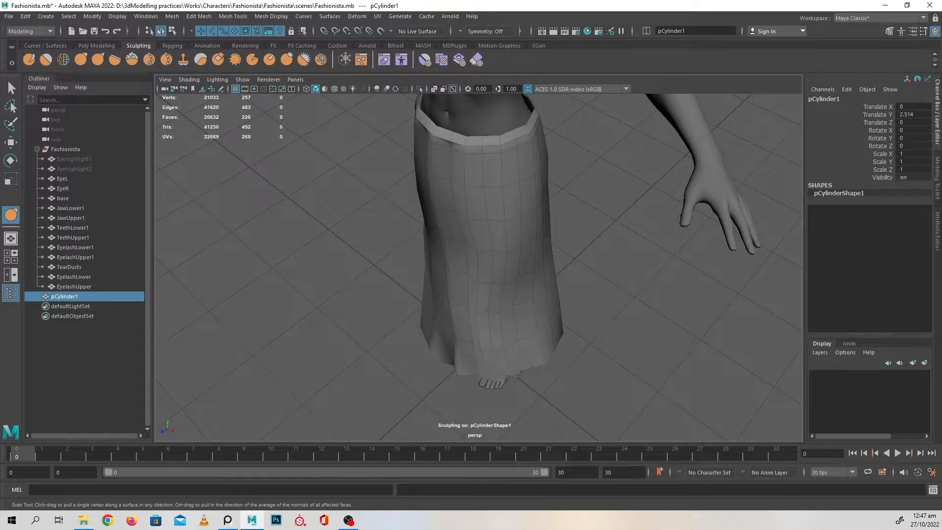
Reshape the front edge of the slit and the front panel down to the hem above the foot with the Grab tool
mouse_move(489, 348)
alt+mouse_down()
mouse_move(553, 330)
mouse_move(528, 242)
mouse_move(548, 279)
mouse_move(556, 275)
alt+mouse_up()
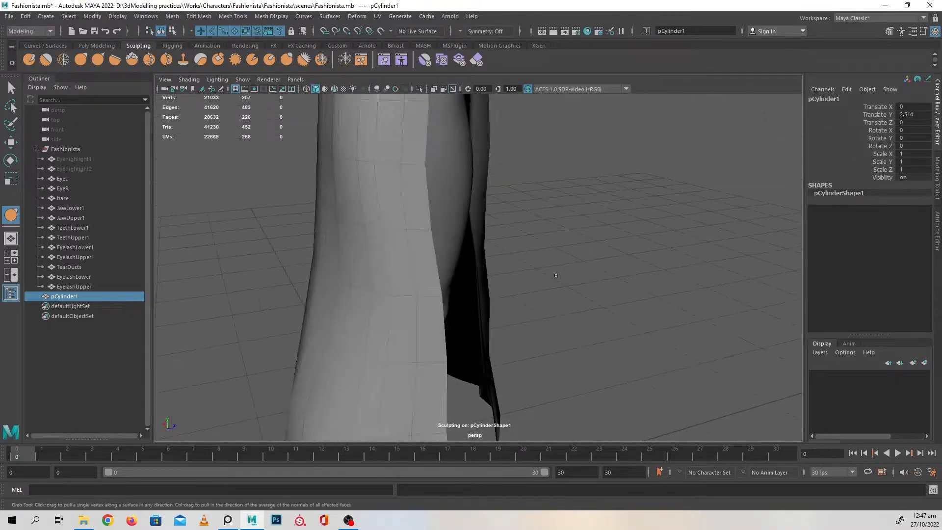
mouse_move(480, 171)
alt+mouse_down()
mouse_move(508, 193)
mouse_move(448, 157)
mouse_move(397, 199)
mouse_move(431, 216)
mouse_move(422, 241)
alt+mouse_up()
alt+drag(426, 275, 441, 256)
alt+drag(415, 302, 435, 340)
alt+drag(475, 300, 485, 242)
mouse_move(487, 282)
alt+mouse_down()
mouse_move(467, 301)
mouse_move(482, 275)
mouse_move(481, 313)
mouse_move(467, 315)
mouse_move(488, 349)
mouse_move(515, 328)
mouse_move(478, 338)
alt+mouse_up()
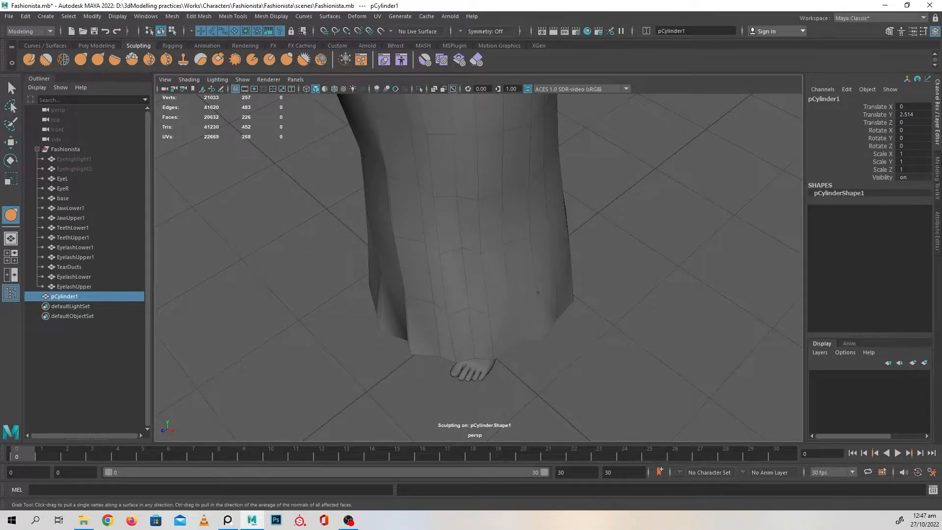
Even out the flare and hem around the sides and back of the skirt with the Grab tool
mouse_move(550, 229)
alt+mouse_down()
mouse_move(553, 267)
mouse_move(526, 210)
mouse_move(511, 260)
mouse_move(503, 217)
mouse_move(505, 271)
alt+mouse_up()
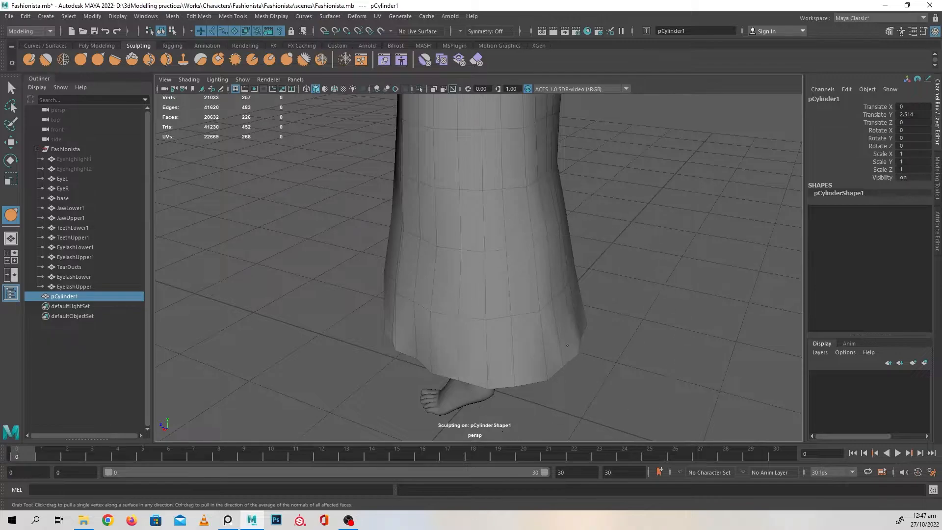
alt+drag(527, 339, 399, 336)
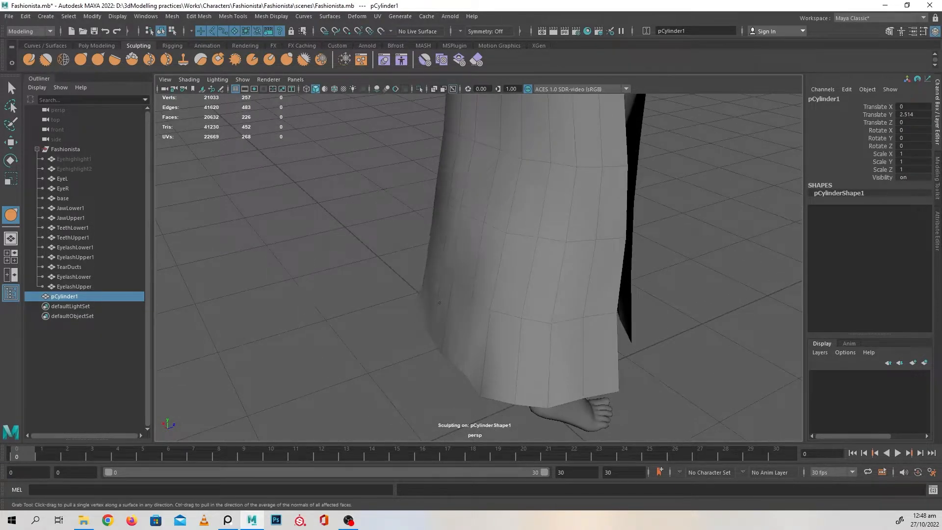
alt+middle_drag(442, 410, 455, 347)
mouse_move(455, 347)
alt+mouse_down()
mouse_move(410, 319)
mouse_move(413, 291)
mouse_move(431, 291)
mouse_move(399, 245)
alt+mouse_up()
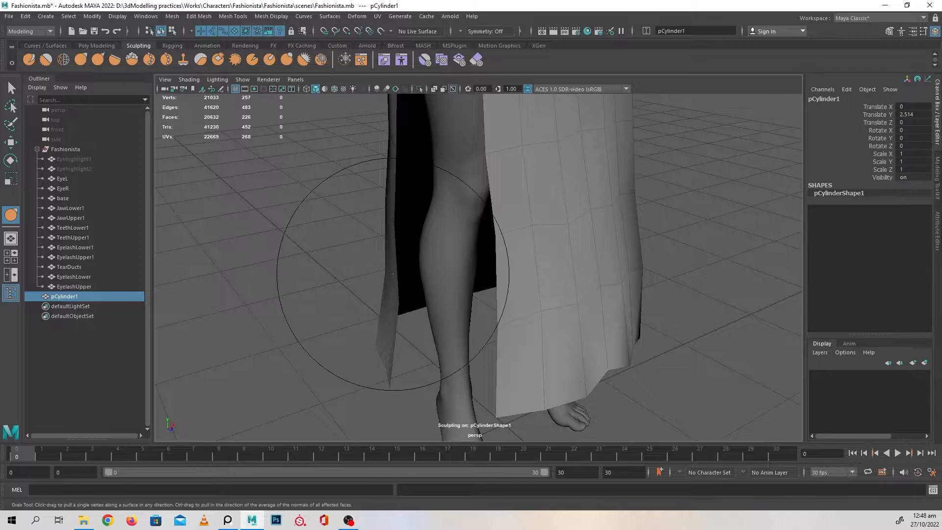
mouse_move(362, 273)
alt+mouse_down()
mouse_move(448, 304)
mouse_move(530, 307)
mouse_move(539, 329)
alt+mouse_up()
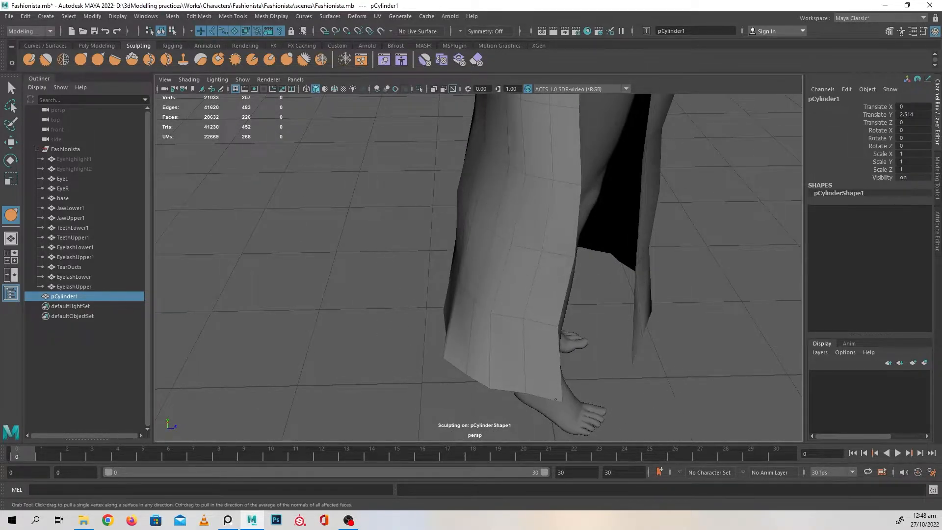
Pull the back panel's slit edge away from the leg, working from the calf up to the thigh with small Grab strokes
drag(568, 249, 545, 245)
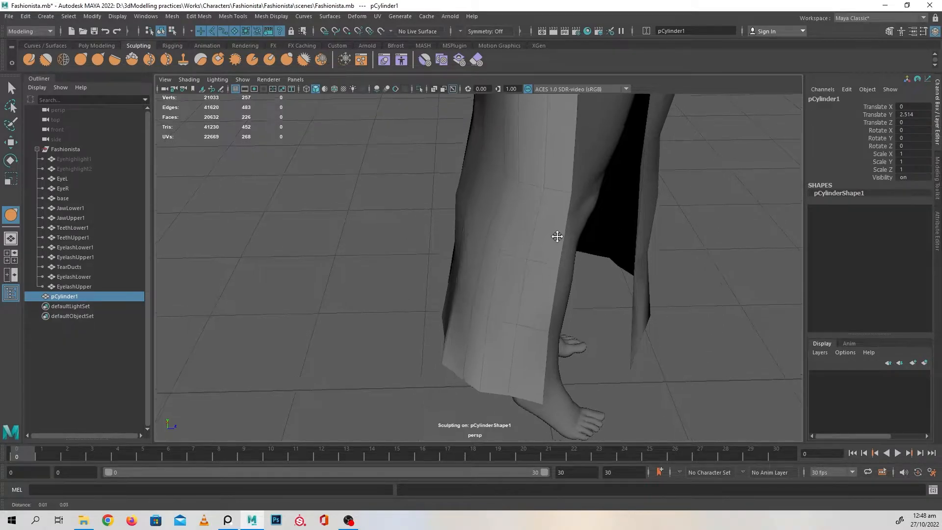
alt+middle_drag(557, 230, 545, 284)
drag(541, 255, 530, 255)
alt+middle_drag(507, 235, 506, 264)
drag(538, 242, 521, 233)
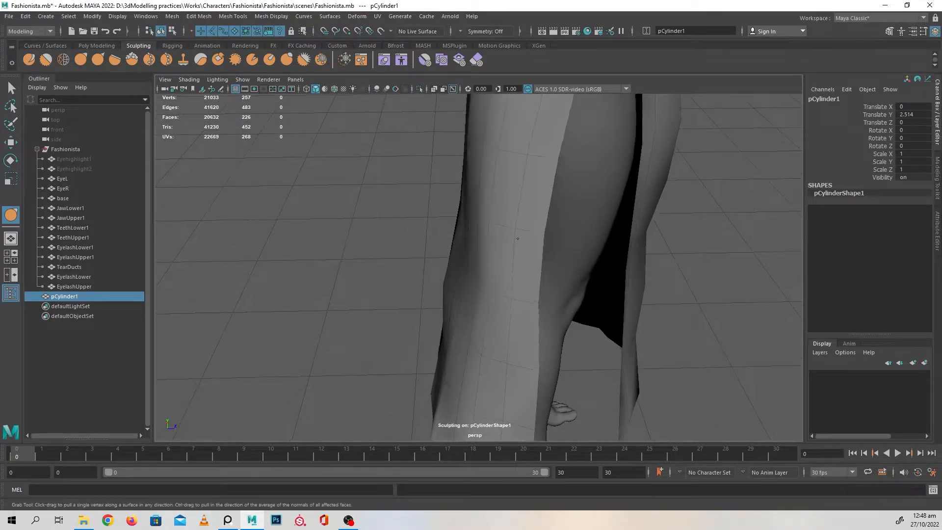
alt+middle_drag(505, 217, 503, 276)
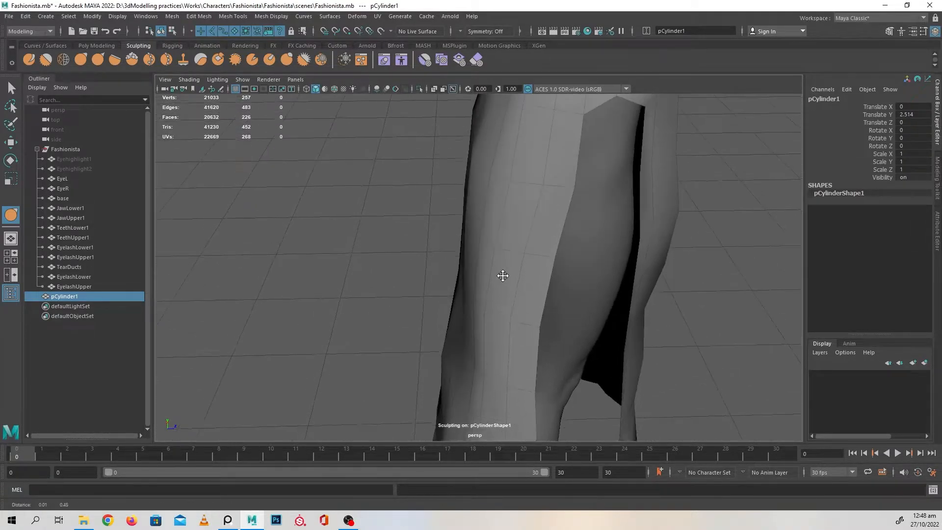
Resize the Grab brush and shape a broader fold down the back panel beside the slit, smoothing its lower part
mouse_move(492, 330)
alt+mouse_down()
mouse_move(523, 326)
mouse_move(520, 343)
mouse_move(558, 330)
mouse_move(548, 300)
mouse_move(577, 318)
mouse_move(565, 326)
mouse_move(540, 294)
mouse_move(536, 307)
alt+mouse_up()
key(b)
drag(574, 270, 535, 264)
shift+drag(563, 333, 564, 352)
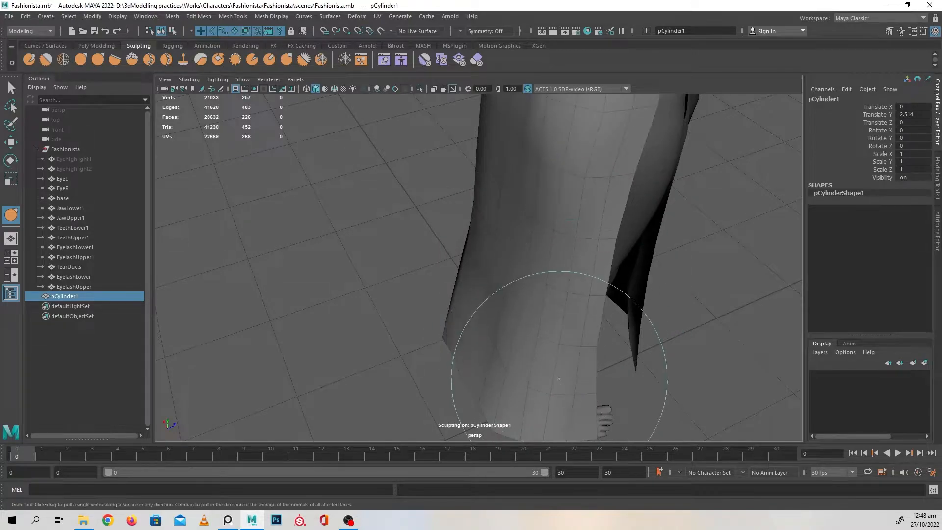
Reshape the lower back of the skirt and level its hem above the heels with the Grab tool
alt+middle_drag(610, 334, 589, 300)
alt+drag(589, 301, 482, 287)
drag(471, 213, 485, 322)
mouse_move(579, 320)
alt+mouse_down()
mouse_move(524, 314)
mouse_move(539, 279)
mouse_move(543, 288)
mouse_move(499, 317)
alt+mouse_up()
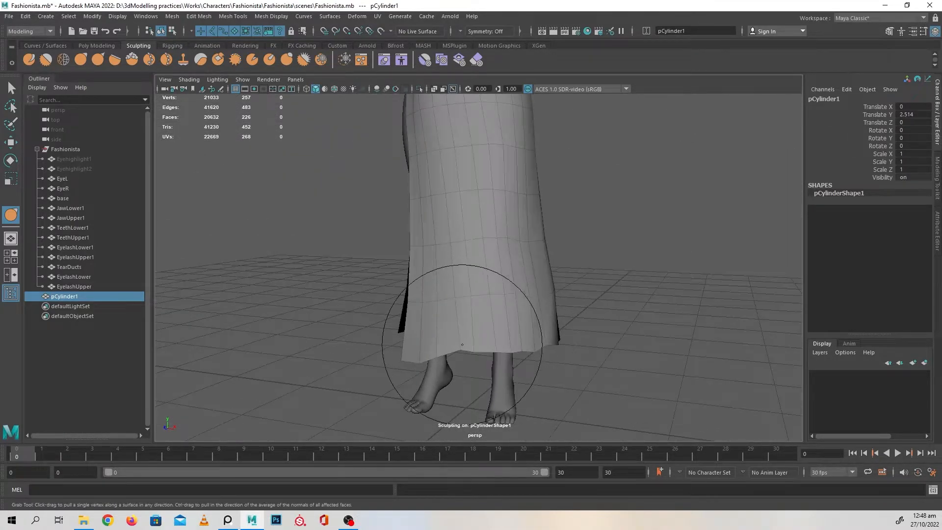
mouse_move(475, 352)
alt+mouse_down()
mouse_move(544, 360)
mouse_move(557, 332)
mouse_move(516, 337)
mouse_move(543, 319)
mouse_move(532, 318)
mouse_move(520, 345)
mouse_move(530, 346)
alt+mouse_up()
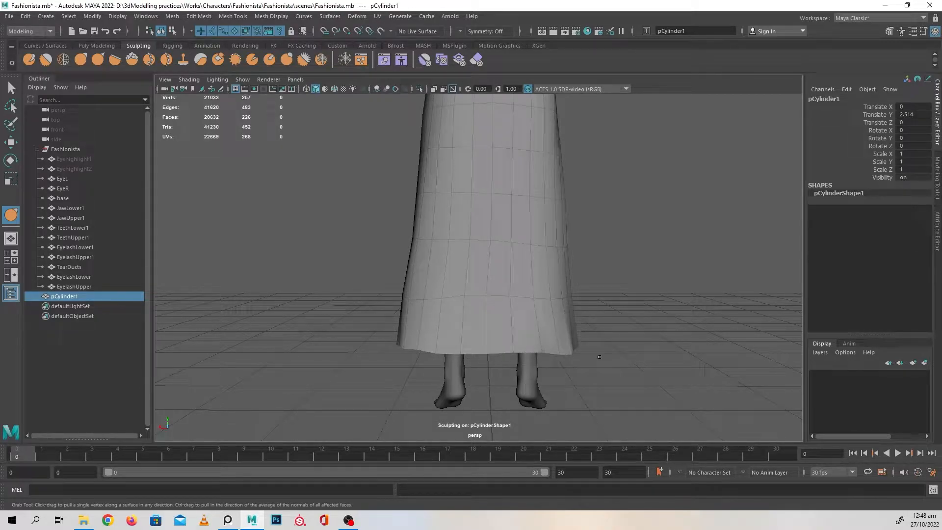
alt+drag(588, 357, 538, 363)
alt+drag(622, 341, 495, 235)
Resize the Grab brush for the waistband and fit the band closer to the body above the slit and across the front
scroll(491, 221, up, 4)
alt+middle_drag(486, 152, 487, 227)
scroll(478, 206, up, 4)
mouse_move(473, 187)
alt+mouse_down()
mouse_move(491, 273)
mouse_move(471, 242)
mouse_move(387, 211)
mouse_move(399, 195)
mouse_move(391, 195)
mouse_move(418, 214)
alt+mouse_up()
key(b)
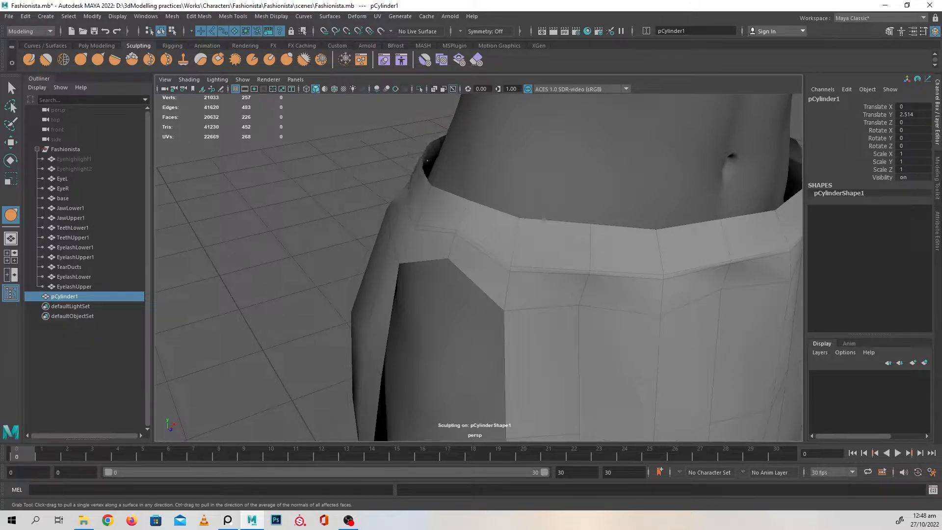
mouse_move(428, 191)
alt+mouse_down()
mouse_move(467, 237)
mouse_move(442, 235)
alt+mouse_up()
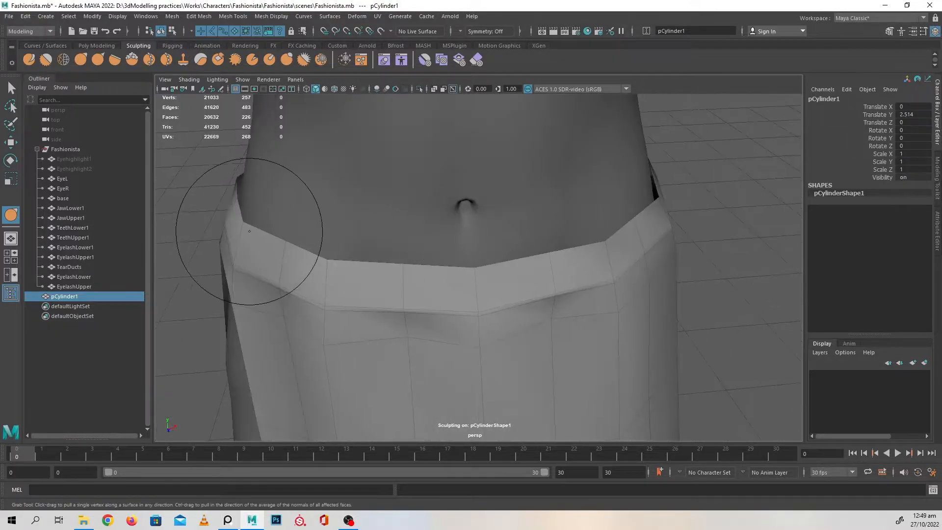
mouse_move(248, 262)
alt+mouse_down()
mouse_move(249, 269)
mouse_move(450, 301)
mouse_move(317, 276)
mouse_move(223, 229)
mouse_move(233, 229)
alt+mouse_up()
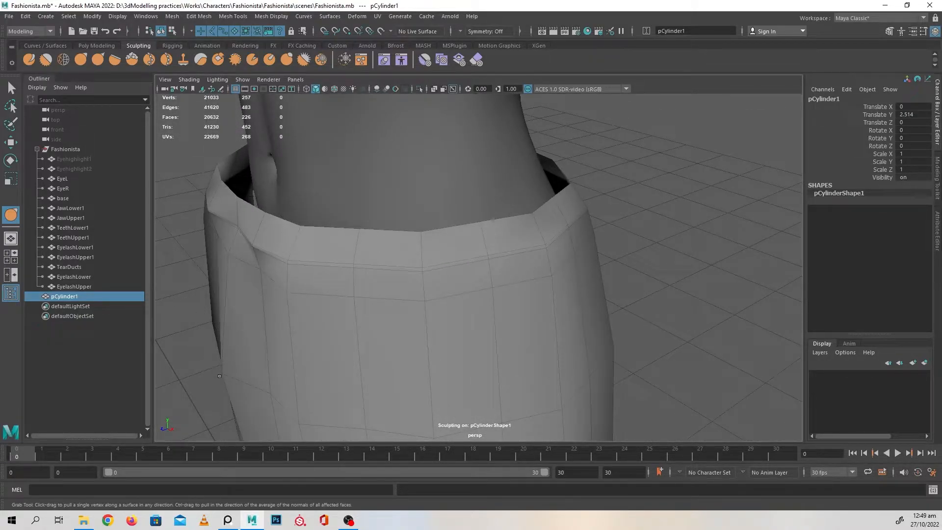
Pull in the waistband and the skirt just below it at the hip with the Grab tool
alt+drag(287, 269, 296, 287)
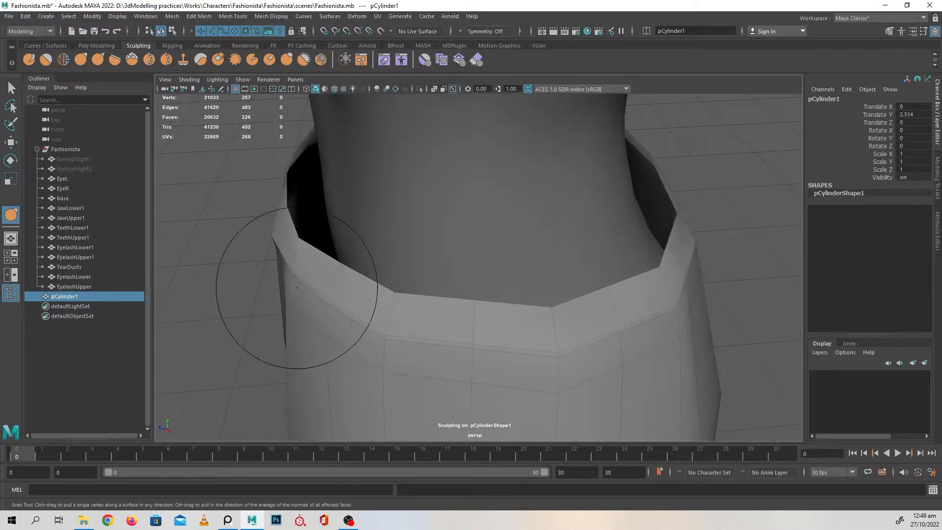
drag(272, 234, 297, 234)
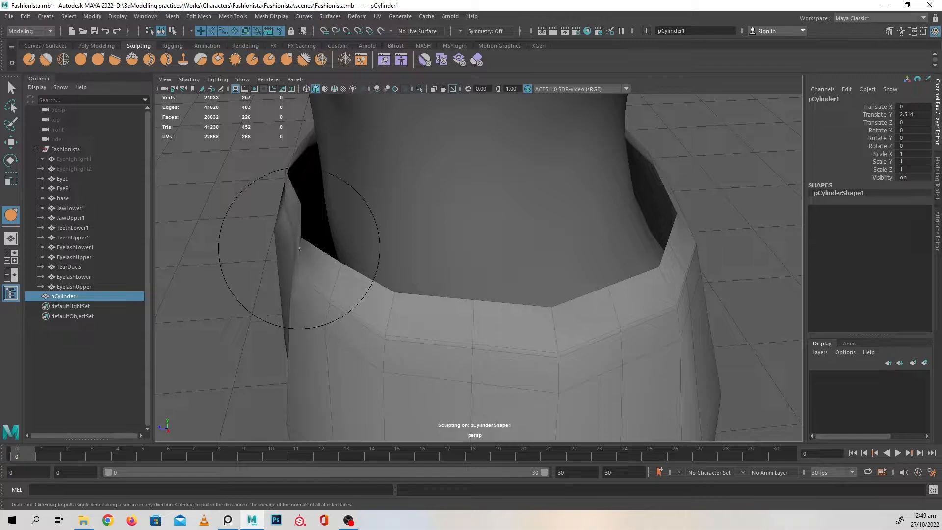
drag(274, 284, 327, 288)
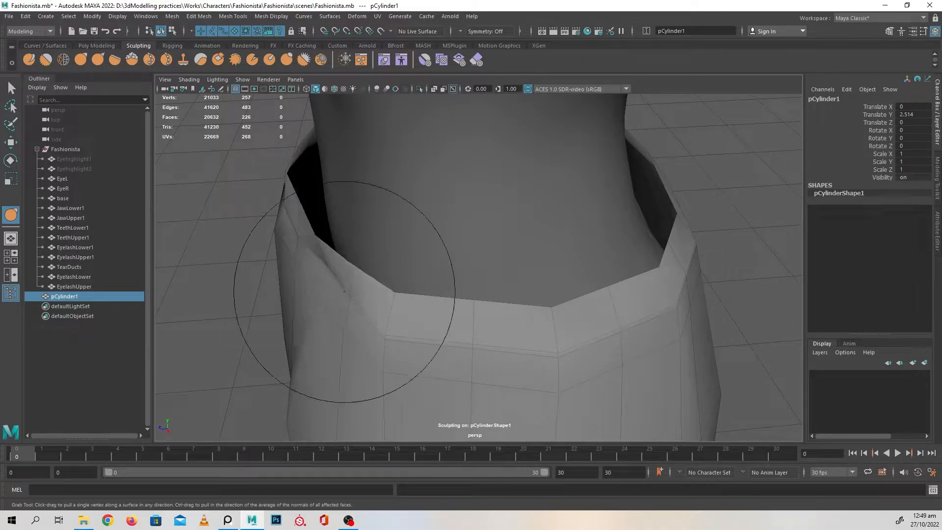
drag(393, 339, 401, 326)
mouse_move(283, 211)
mouse_down()
mouse_move(332, 241)
mouse_move(361, 231)
mouse_move(403, 239)
mouse_up()
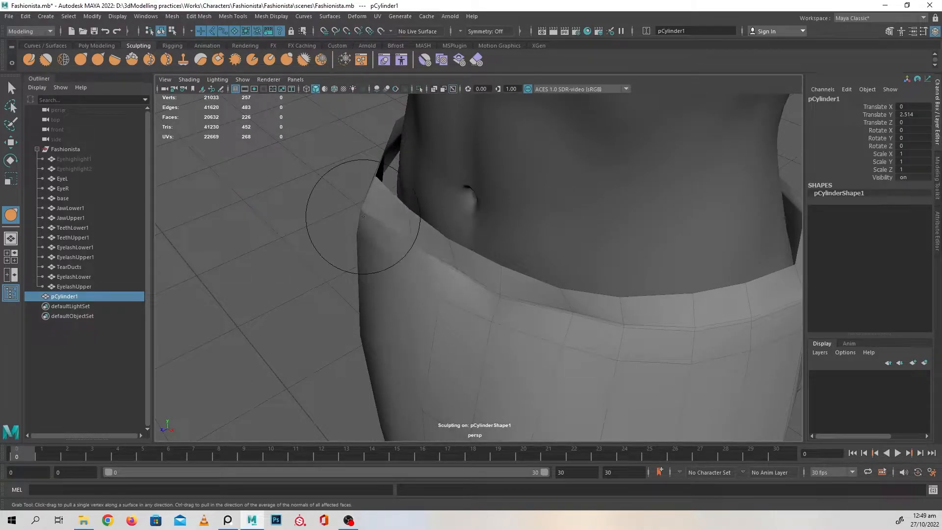
Resize the Grab brush and round out the waistband's angular outline between the side of the hip and the navel
key(b)
drag(357, 212, 480, 240)
alt+middle_drag(480, 240, 412, 276)
alt+right_drag(413, 275, 432, 272)
key(b)
mouse_move(586, 288)
mouse_down()
mouse_move(556, 283)
mouse_move(571, 278)
mouse_up()
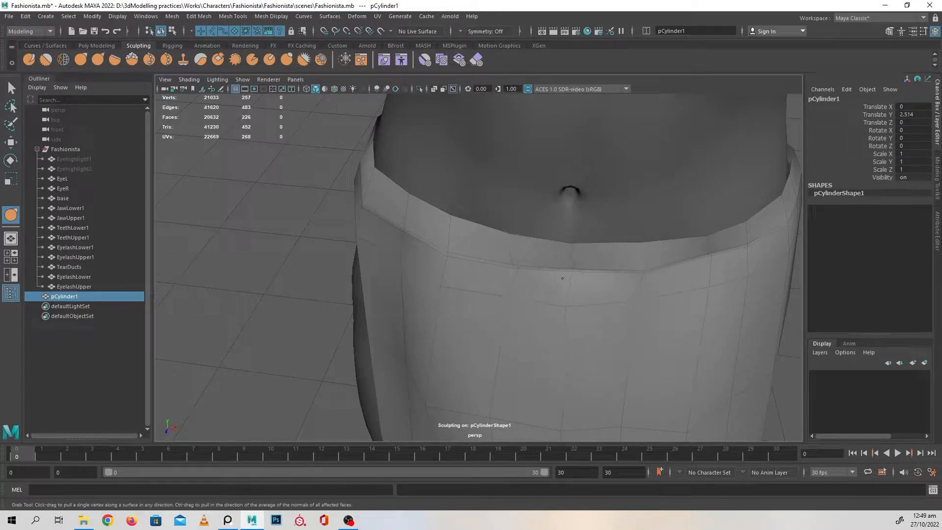
drag(512, 269, 504, 270)
Nudge the waistband's lower seam and the vertices beneath it around the front of the hip opposite the slit
alt+drag(590, 289, 456, 277)
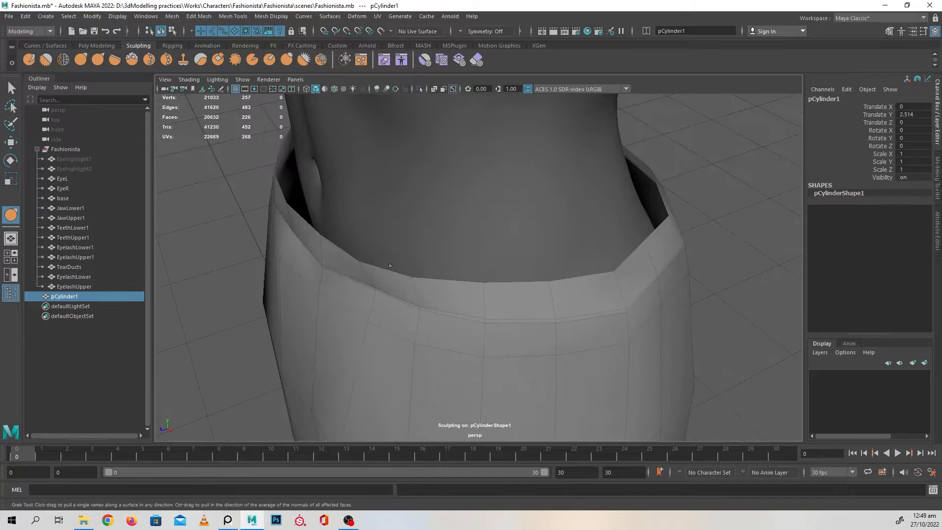
alt+drag(385, 302, 436, 319)
alt+middle_drag(437, 319, 448, 300)
alt+right_drag(448, 300, 539, 272)
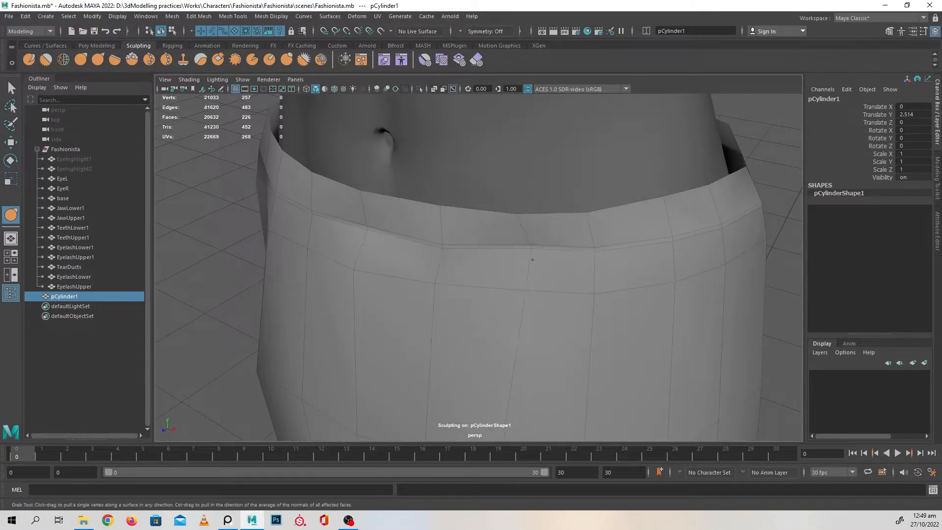
drag(519, 262, 511, 262)
alt+drag(431, 250, 469, 257)
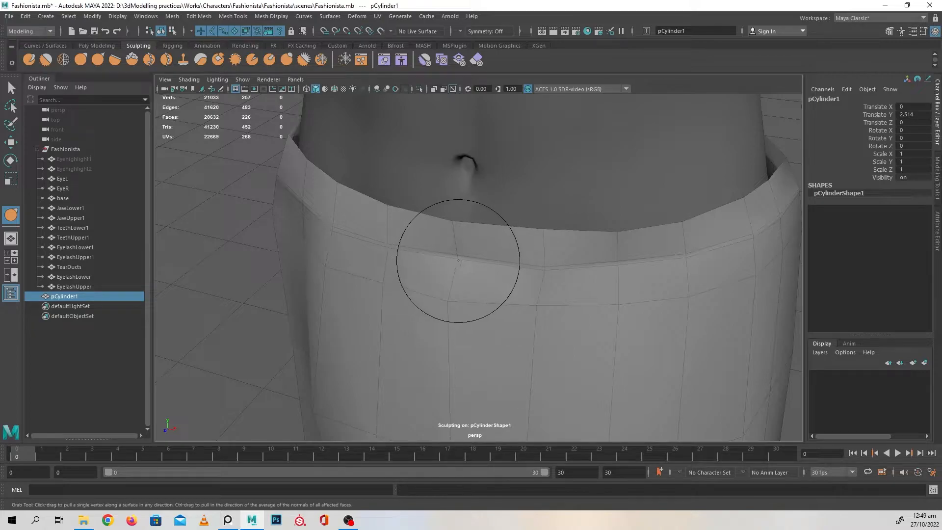
Pull the skirt outward below the rear waistband to cover the body poking through the hip area
mouse_move(451, 260)
alt+mouse_down()
mouse_move(414, 284)
mouse_move(311, 294)
mouse_move(466, 287)
mouse_move(400, 295)
mouse_move(316, 210)
mouse_move(362, 204)
alt+mouse_up()
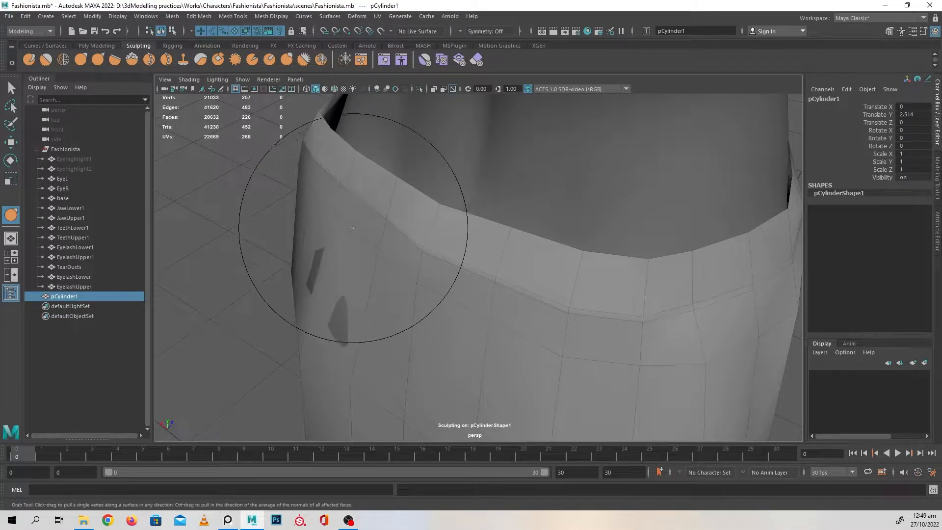
drag(333, 312, 320, 282)
drag(328, 242, 316, 284)
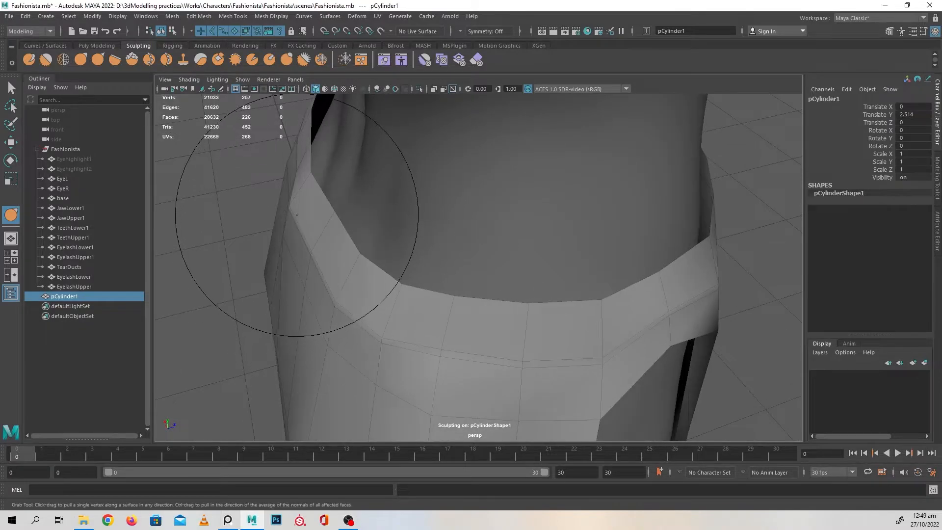
Tighten the waistband against the waist around the back and sides with Grab strokes
alt+drag(314, 211, 343, 286)
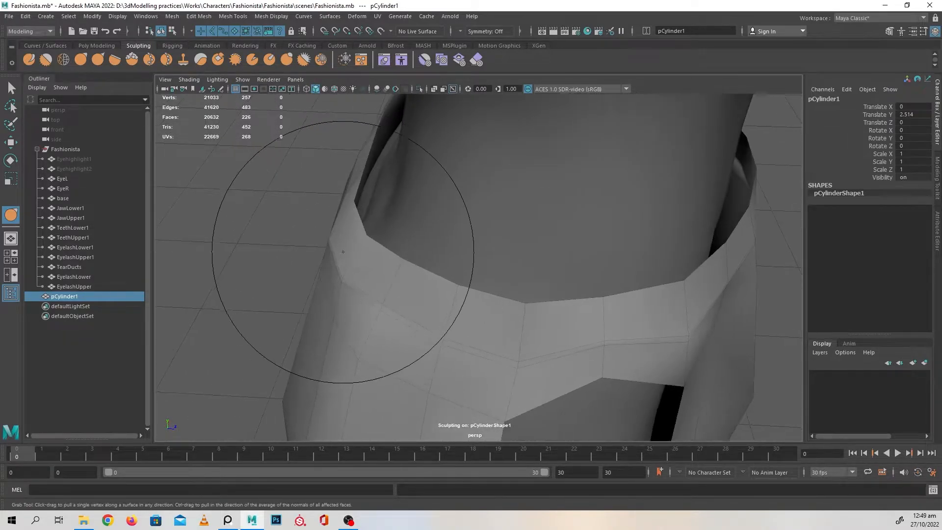
alt+drag(381, 254, 311, 267)
mouse_move(300, 218)
mouse_down()
mouse_move(330, 208)
mouse_move(353, 255)
mouse_move(381, 265)
mouse_move(392, 300)
mouse_move(385, 255)
mouse_move(422, 246)
mouse_move(381, 221)
mouse_move(454, 210)
mouse_move(424, 201)
mouse_up()
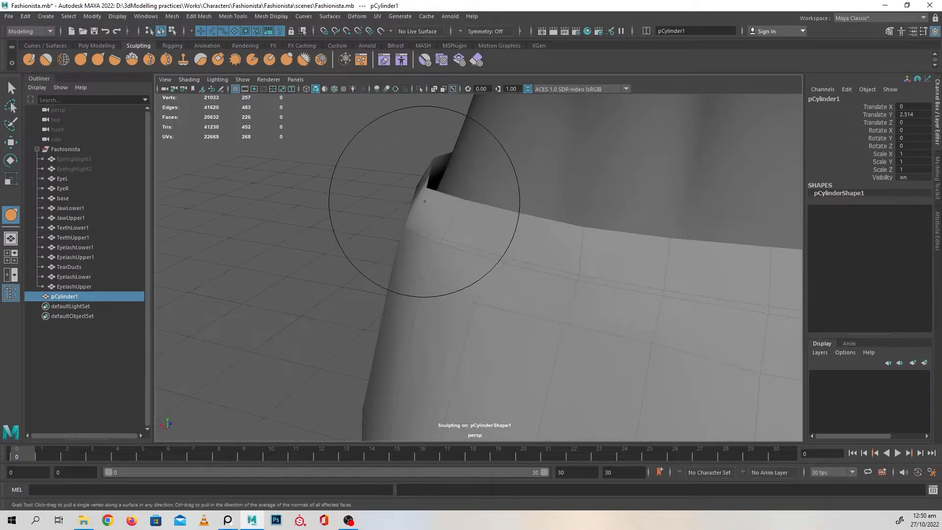
mouse_move(407, 257)
mouse_down()
mouse_move(475, 280)
mouse_move(390, 259)
mouse_move(368, 189)
mouse_move(394, 215)
mouse_move(567, 238)
mouse_up()
mouse_move(452, 311)
alt+mouse_down()
mouse_move(541, 325)
mouse_move(564, 316)
mouse_move(551, 316)
mouse_move(593, 330)
mouse_move(452, 362)
mouse_move(526, 286)
alt+mouse_up()
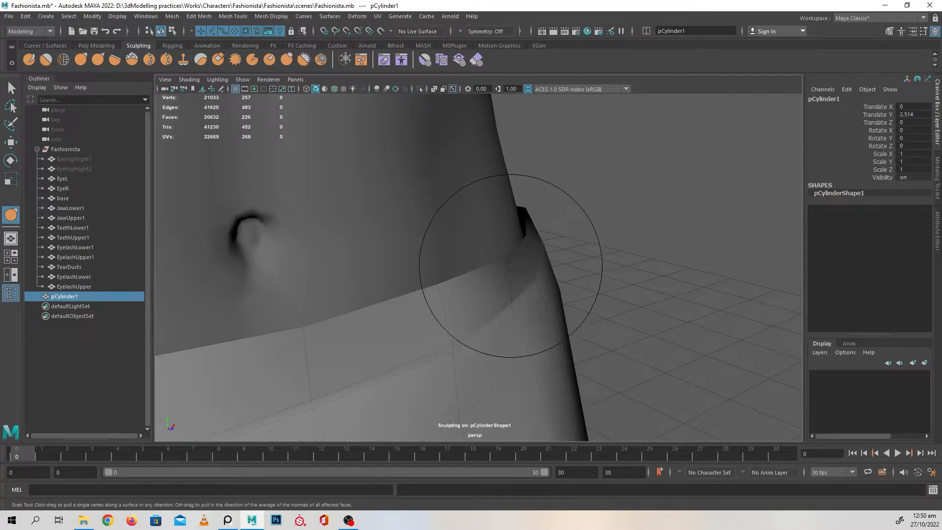
Shrink the Grab brush and refine the upper edge of the waistband at the side of the hip near the navel
drag(448, 294, 435, 293)
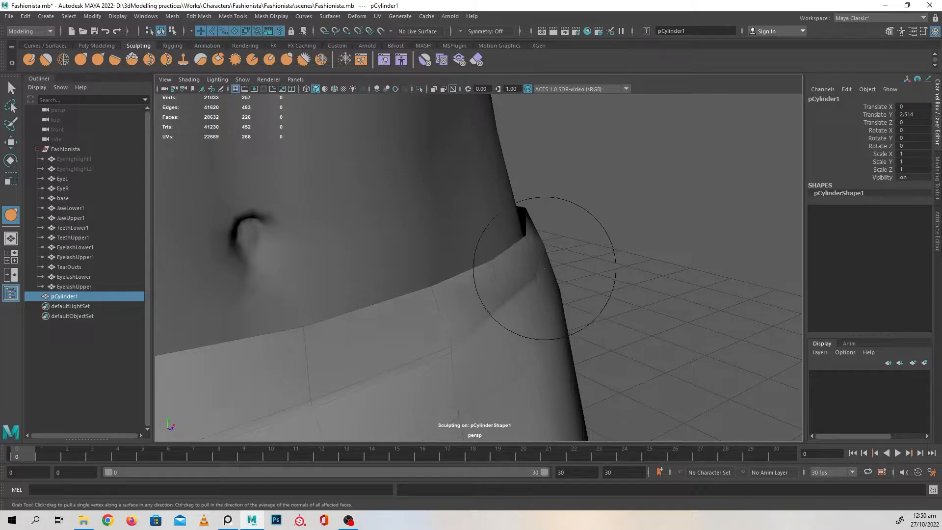
alt+drag(527, 266, 515, 275)
mouse_move(481, 244)
alt+mouse_down()
mouse_move(434, 248)
mouse_move(494, 244)
mouse_move(531, 258)
alt+mouse_up()
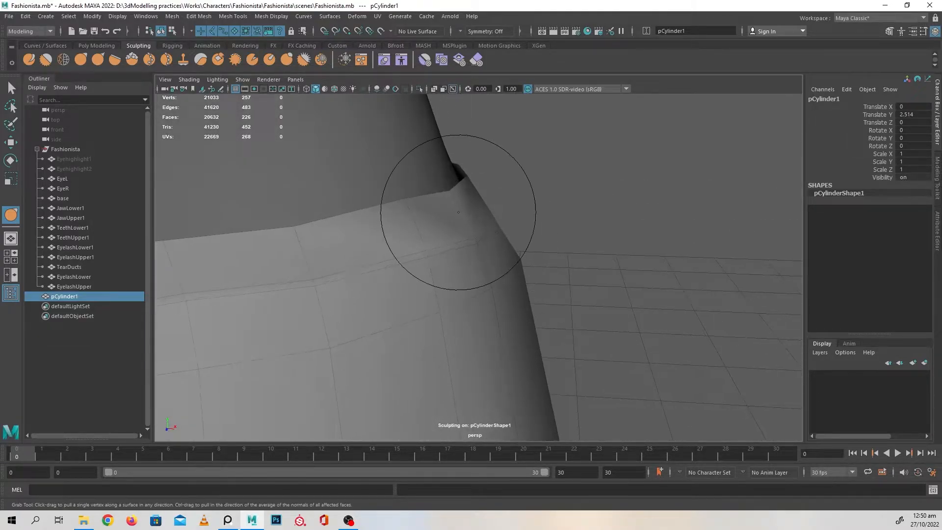
Close the remaining gaps between the waistband and the body along the sides and lower back with small Grab strokes
mouse_move(458, 196)
alt+mouse_down()
mouse_move(414, 206)
mouse_move(456, 237)
mouse_move(387, 211)
alt+mouse_up()
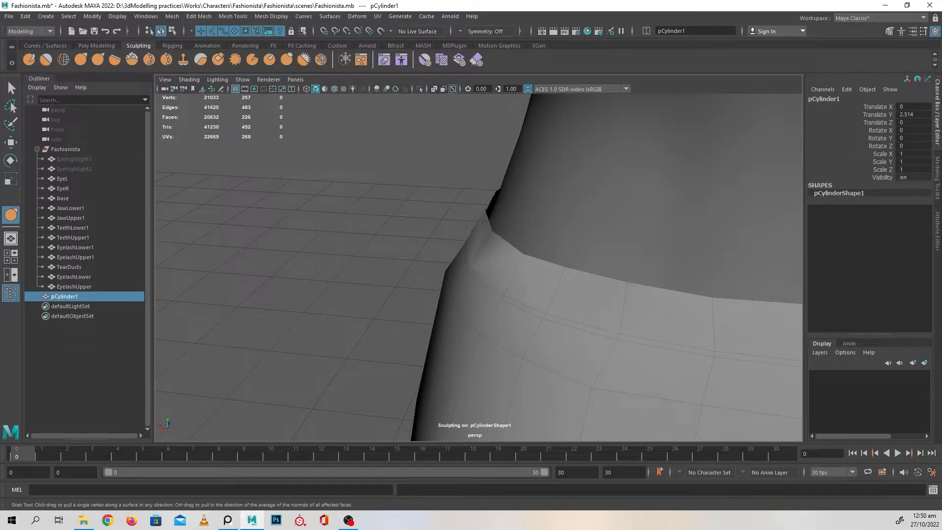
mouse_move(467, 247)
alt+mouse_down()
mouse_move(479, 246)
mouse_move(439, 255)
mouse_move(420, 275)
mouse_move(452, 258)
mouse_move(488, 297)
alt+mouse_up()
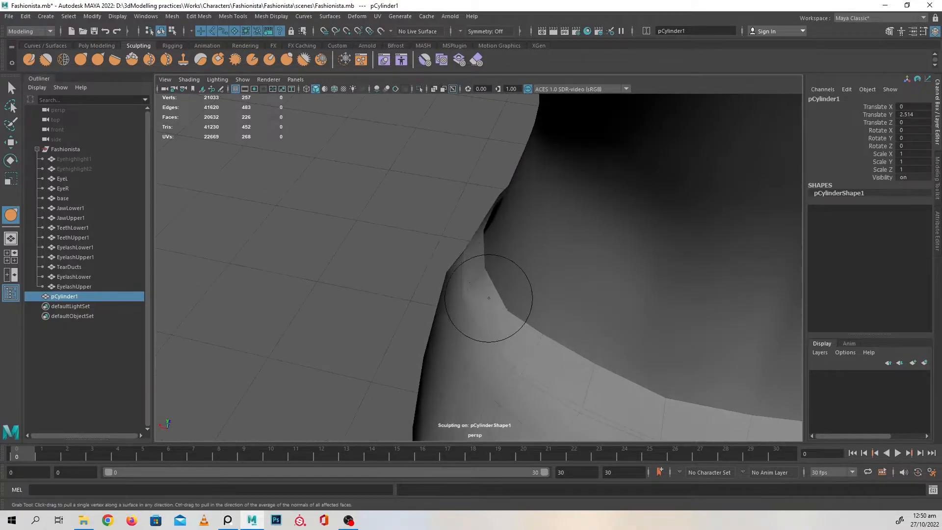
mouse_move(493, 345)
alt+mouse_down()
mouse_move(495, 354)
mouse_move(441, 304)
mouse_move(595, 336)
mouse_move(504, 312)
mouse_move(595, 309)
mouse_move(557, 328)
mouse_move(536, 242)
alt+mouse_up()
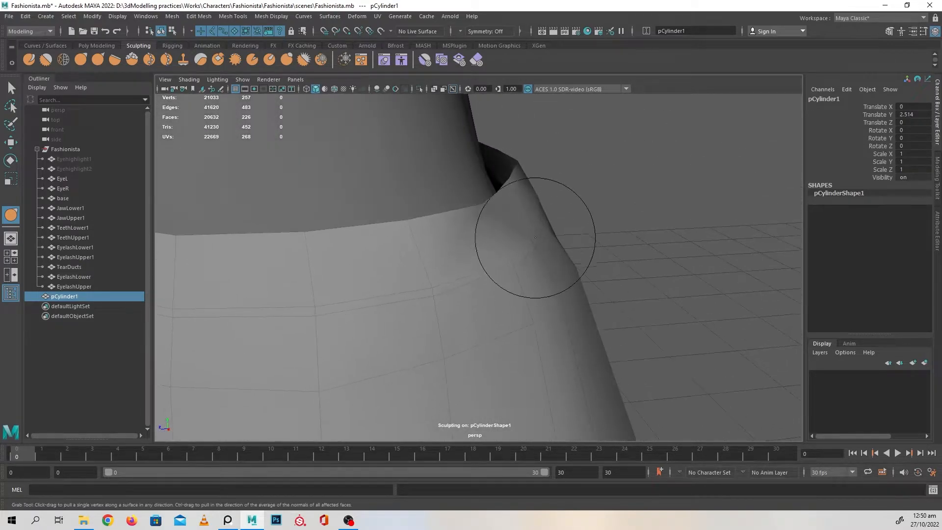
mouse_move(506, 197)
alt+mouse_down()
mouse_move(521, 192)
mouse_move(518, 267)
mouse_move(510, 263)
alt+mouse_up()
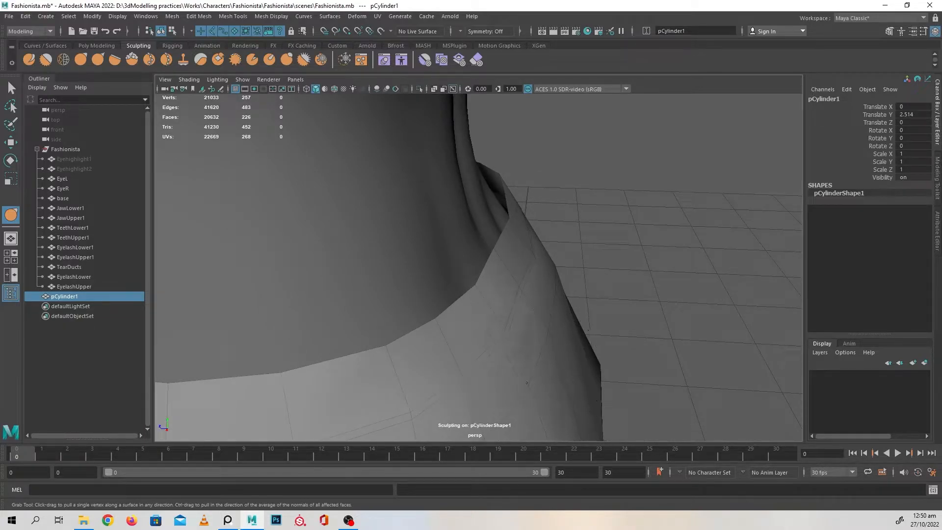
mouse_move(499, 352)
alt+mouse_down()
mouse_move(551, 311)
mouse_move(506, 325)
mouse_move(553, 291)
alt+mouse_up()
Insert a horizontal edge loop around the skirt across the hips below the waistband
scroll(506, 301, down, 6)
alt+drag(490, 307, 496, 297)
key(w)
right_drag(505, 250, 505, 223)
shift+right_drag(502, 285, 503, 298)
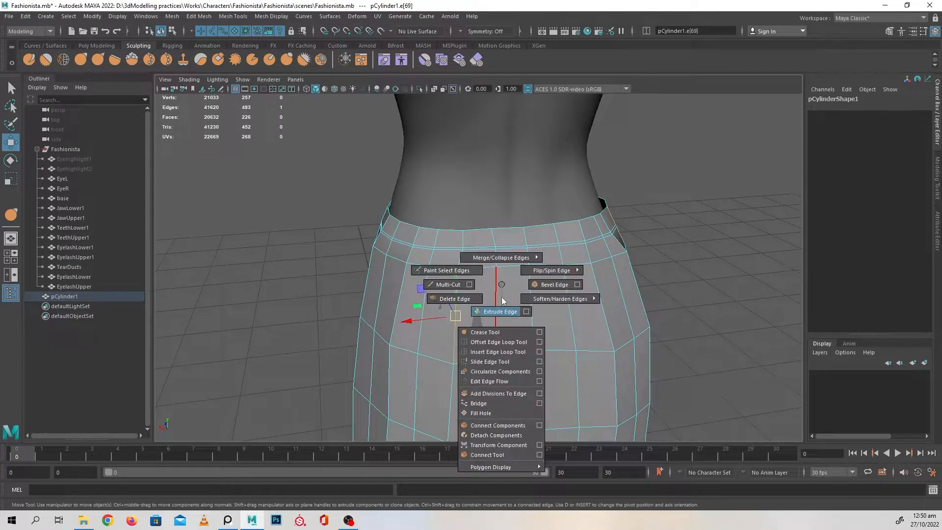
shift+right_drag(500, 347, 499, 351)
drag(455, 330, 340, 140)
key(w)
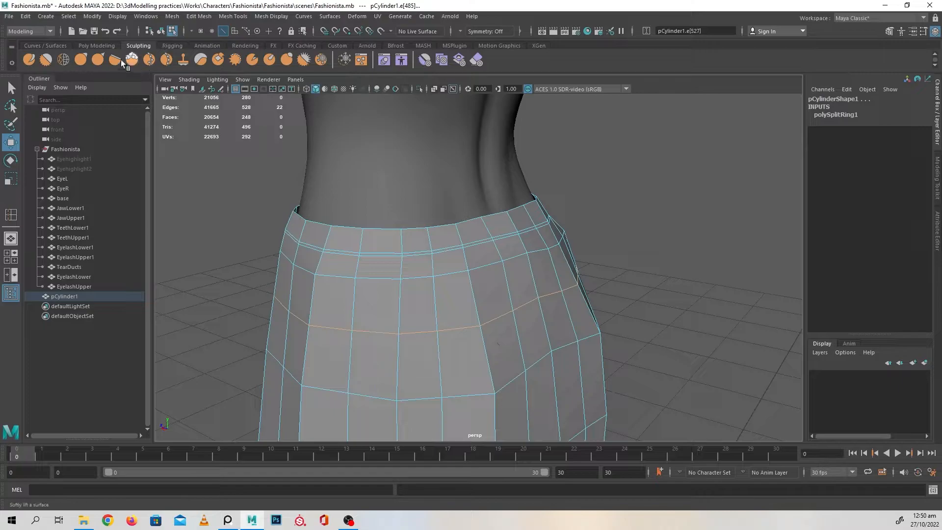
Reshape the skirt over the back and side of the hips around the added edge loop with Grab strokes
click(98, 58)
scroll(443, 275, up, 5)
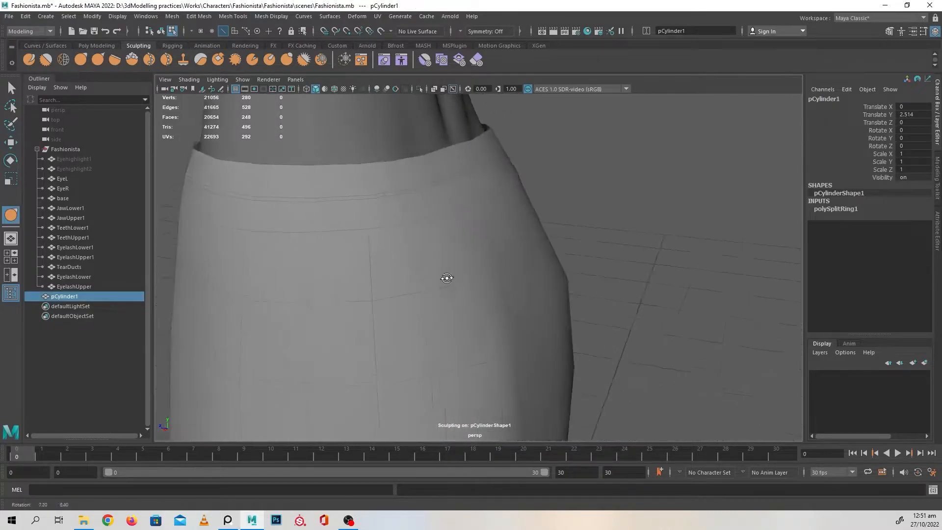
mouse_move(457, 288)
mouse_down()
mouse_move(593, 309)
mouse_move(520, 294)
mouse_move(491, 260)
mouse_move(547, 278)
mouse_up()
alt+middle_drag(656, 273, 528, 296)
drag(498, 210, 490, 210)
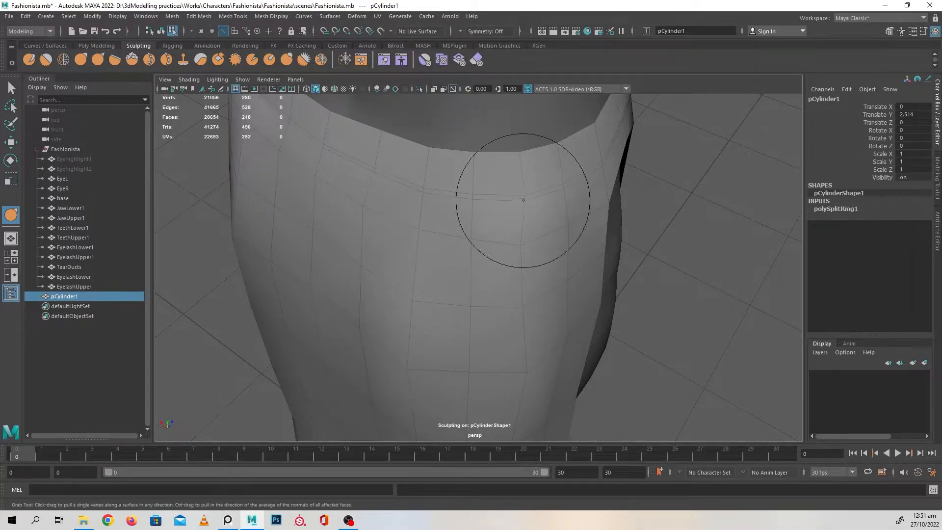
drag(526, 247, 538, 249)
mouse_move(582, 265)
alt+mouse_down()
mouse_move(492, 242)
mouse_move(465, 221)
alt+mouse_up()
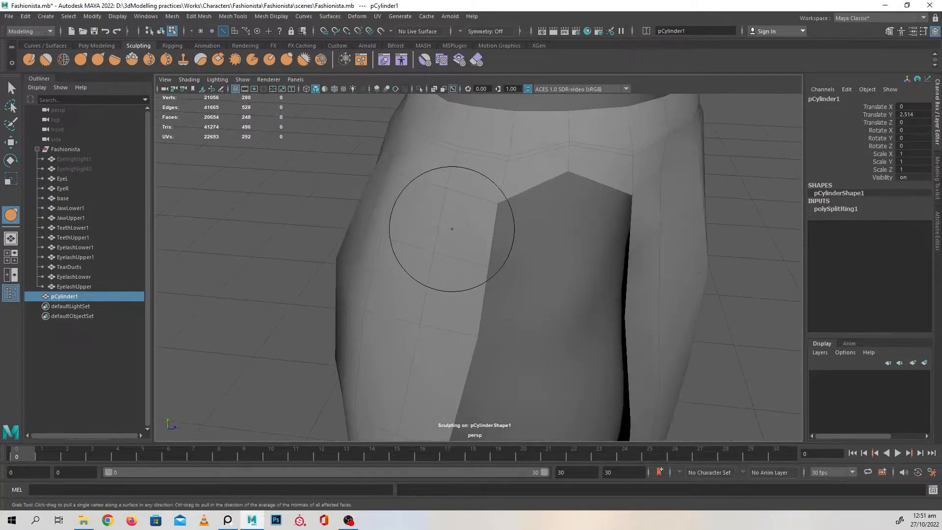
Leave sculpting, return to object mode, and show the whole skirt deselected in smoothed preview
alt+middle_drag(459, 200, 444, 216)
mouse_move(484, 214)
alt+mouse_down()
mouse_move(594, 218)
mouse_move(512, 244)
mouse_move(505, 211)
mouse_move(449, 189)
alt+mouse_up()
alt+right_drag(449, 189, 375, 169)
alt+middle_drag(579, 263, 548, 105)
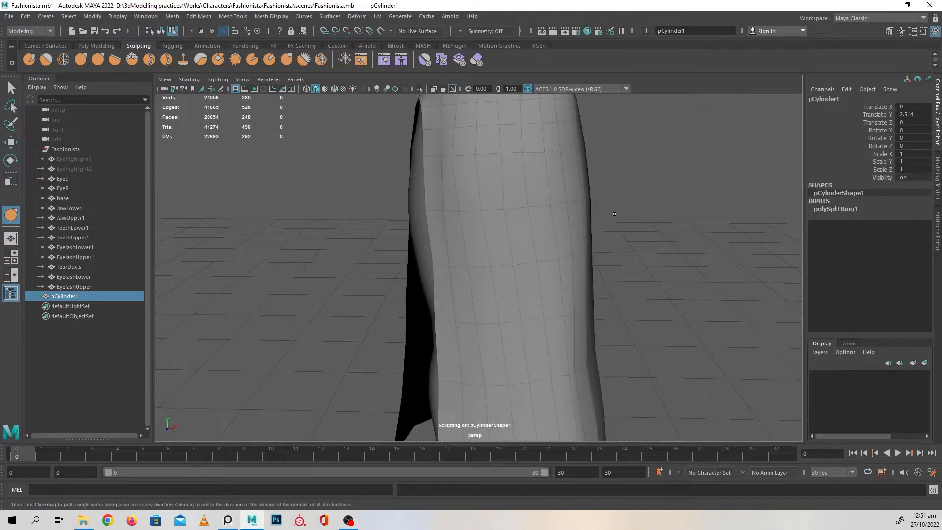
alt+right_drag(547, 106, 488, 98)
alt+middle_drag(579, 263, 576, 221)
alt+drag(564, 287, 560, 256)
alt+right_drag(560, 257, 494, 263)
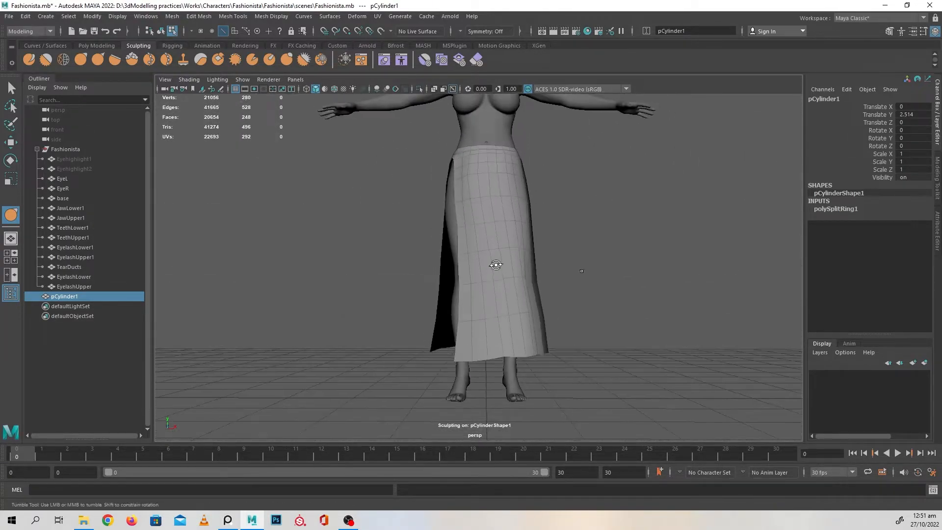
alt+drag(494, 263, 497, 288)
key(w)
right_drag(505, 204, 550, 189)
click(616, 179)
alt+right_drag(628, 247, 599, 261)
click(490, 239)
click(623, 292)
Examine the smoothed skirt's silhouette, waistband fit and side slit from several angles and up close
alt+drag(623, 293, 693, 297)
alt+right_drag(589, 276, 609, 288)
alt+drag(609, 288, 514, 262)
alt+middle_drag(518, 265, 542, 309)
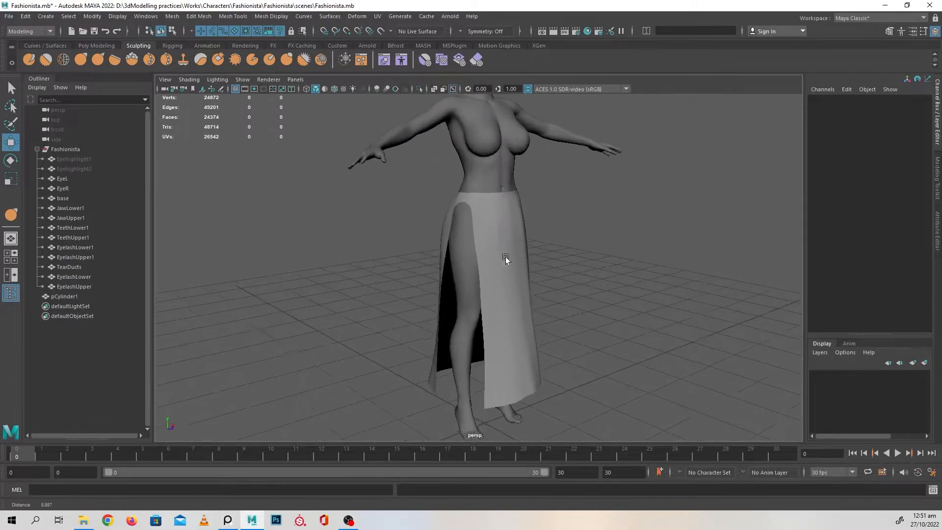
alt+right_drag(481, 247, 589, 286)
alt+drag(589, 287, 523, 250)
alt+right_drag(523, 249, 587, 280)
alt+middle_drag(586, 280, 631, 206)
alt+drag(638, 280, 609, 271)
alt+right_drag(610, 272, 560, 301)
alt+drag(560, 300, 625, 292)
alt+right_drag(624, 293, 537, 295)
alt+drag(538, 296, 471, 168)
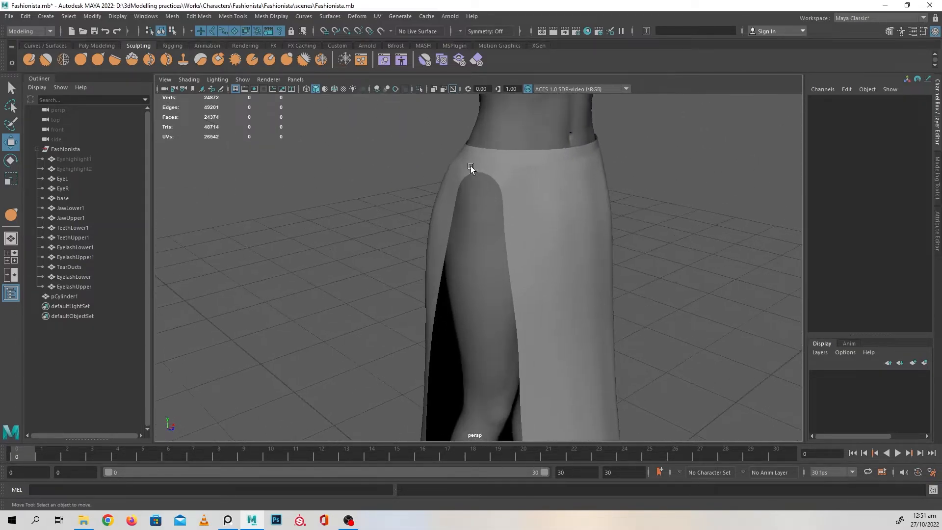
alt+middle_drag(471, 168, 478, 249)
alt+right_drag(478, 250, 555, 284)
alt+drag(554, 284, 631, 323)
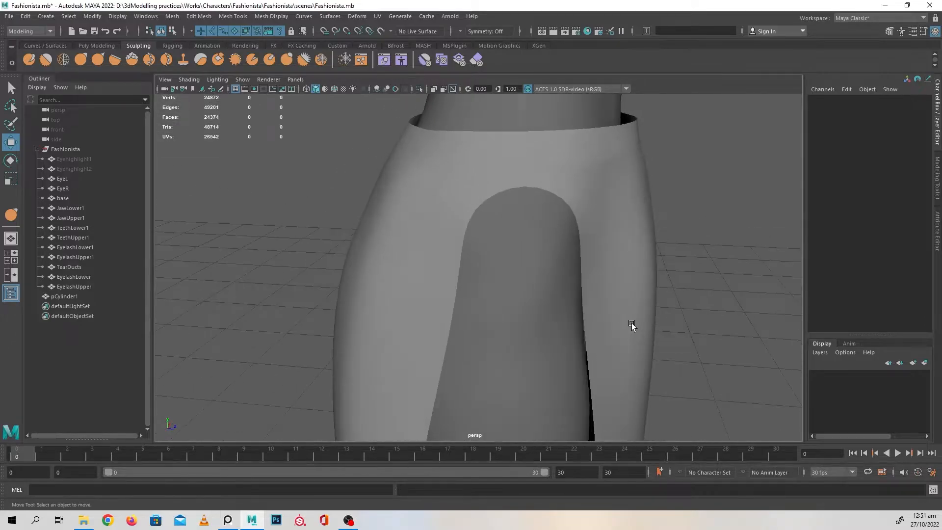
Insert two vertical edge loops through the waistband above the slit, one close to each side of the centre edge
click(538, 146)
scroll(584, 203, up, 5)
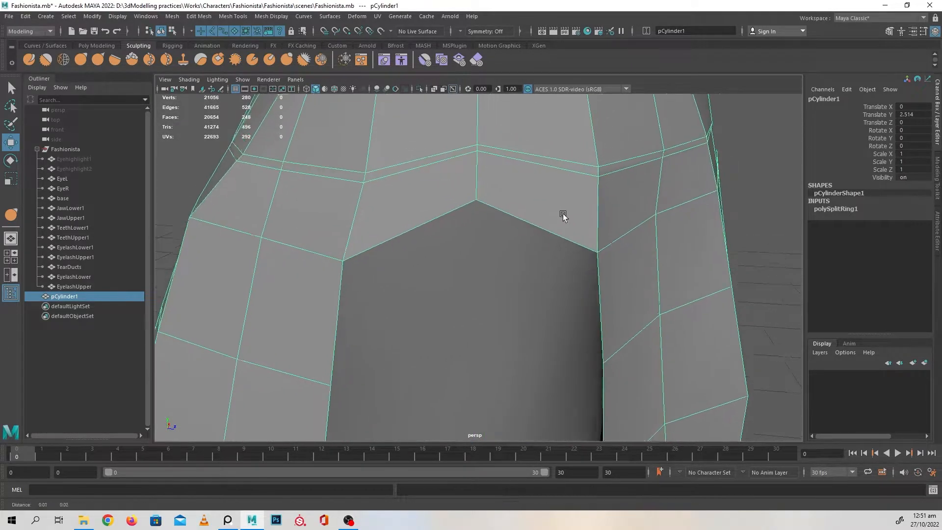
scroll(564, 214, down, 4)
scroll(517, 216, up, 5)
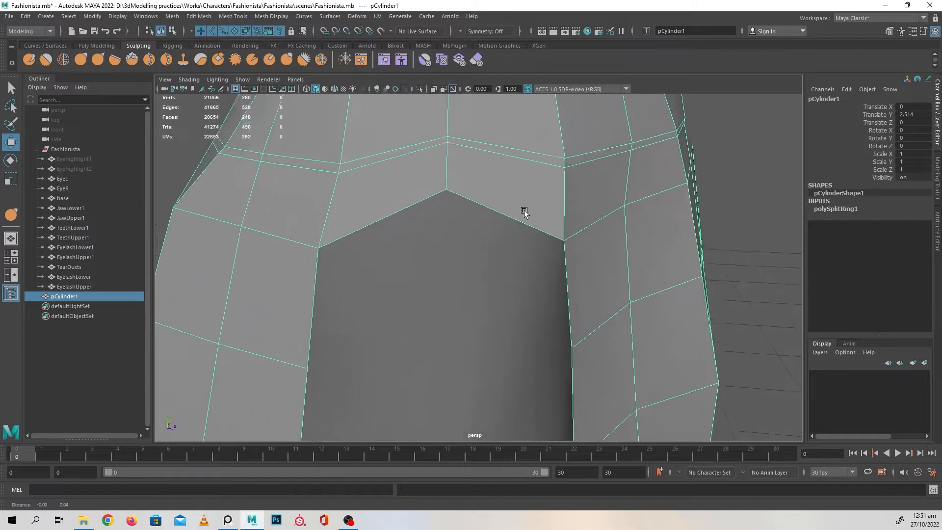
scroll(522, 202, down, 3)
right_drag(484, 201, 498, 234)
click(492, 256)
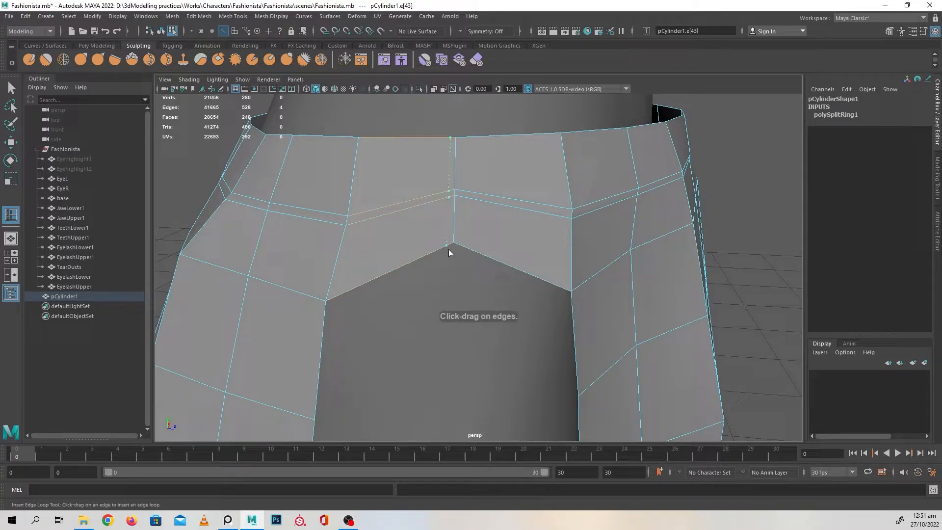
click(449, 249)
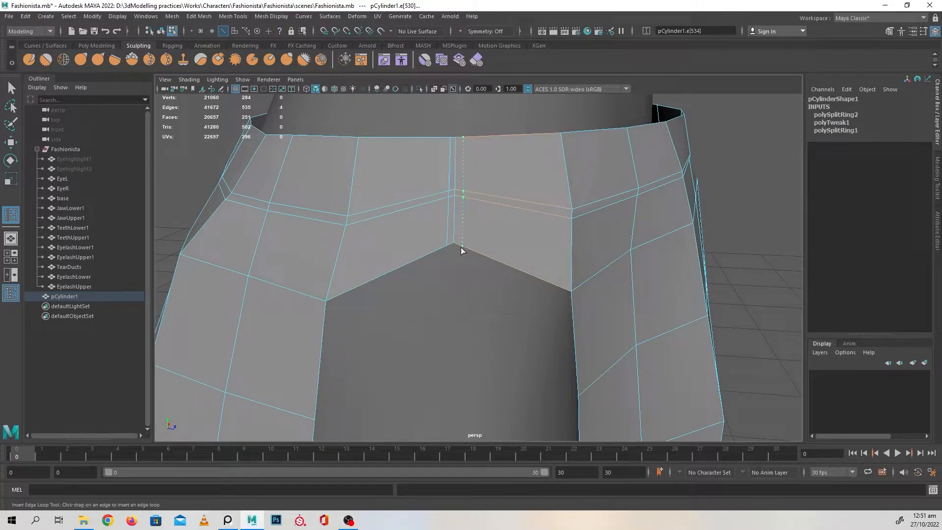
click(460, 247)
Show the skirt in smoothed preview and reselect it in object mode
key(3)
key(w)
right_drag(547, 207, 578, 195)
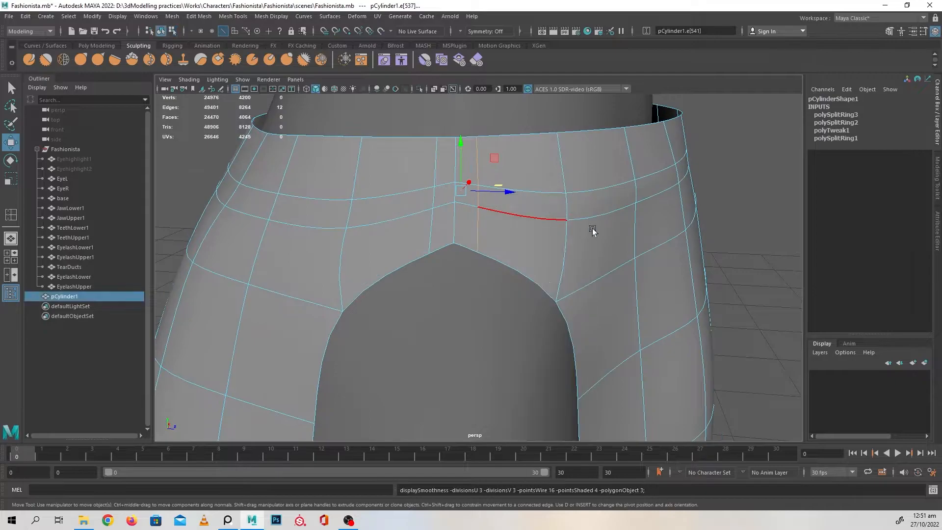
click(751, 204)
click(531, 226)
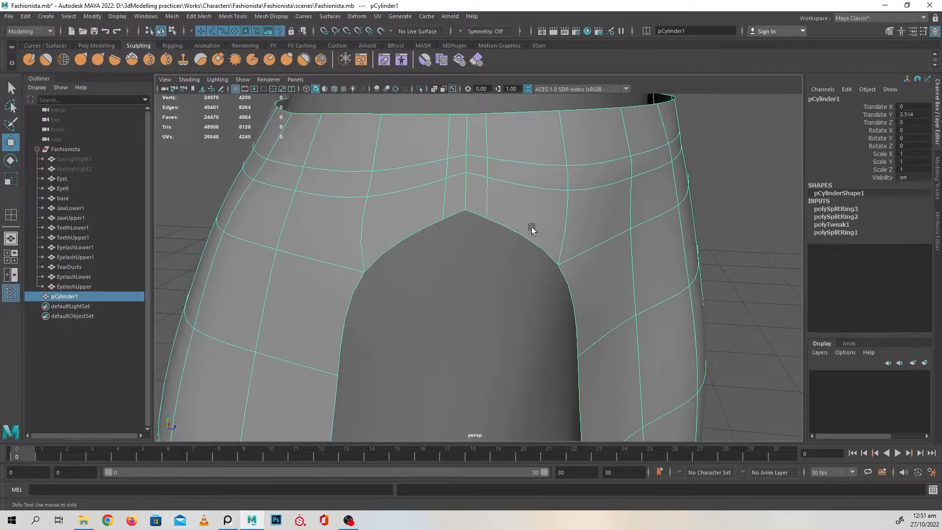
Move the corner vertices on both sides of the slit's top inward to narrow its arch, and return to object mode
scroll(545, 243, up, 5)
right_click(508, 188)
click(461, 189)
drag(549, 272, 595, 248)
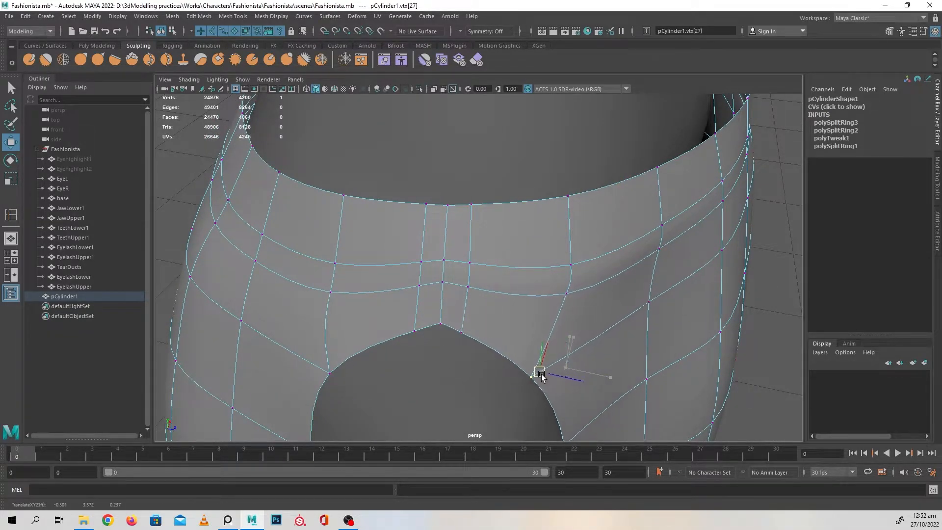
alt+drag(539, 374, 524, 346)
drag(321, 315, 348, 322)
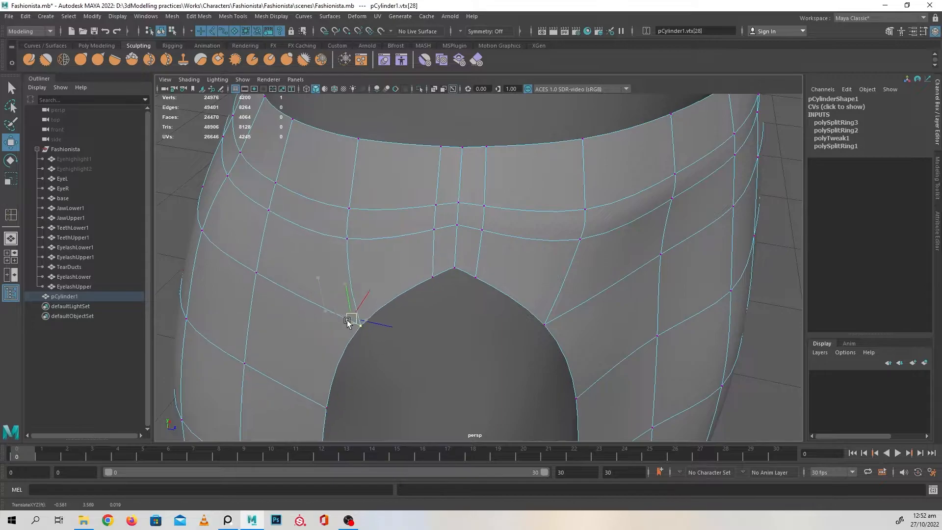
alt+drag(469, 360, 518, 260)
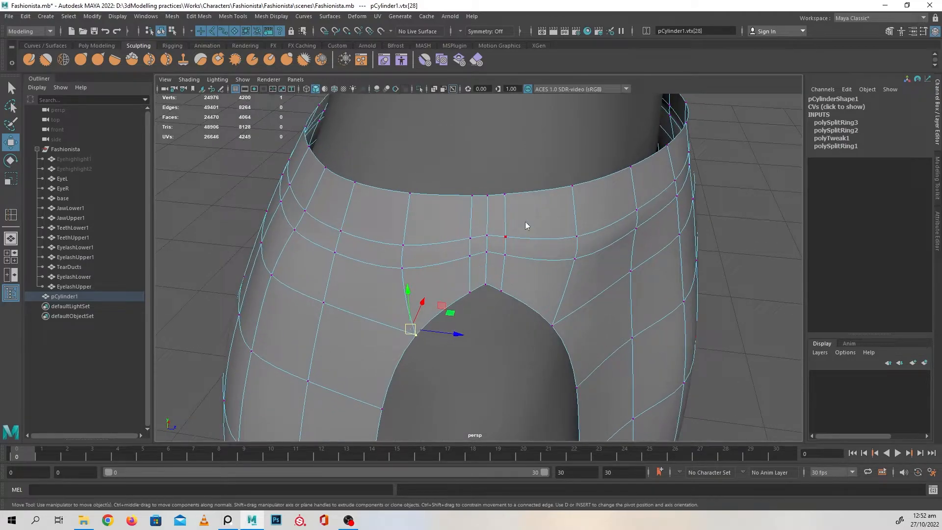
key(F8)
alt+drag(660, 263, 551, 250)
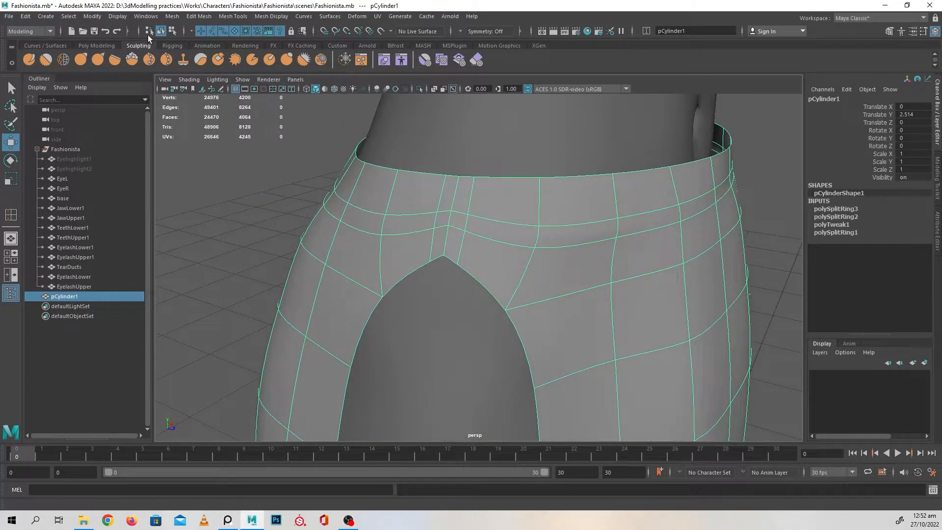
Turn off the smoothed preview and adjust the waistband's upper edge near the slit with the Grab brush
click(84, 61)
alt+middle_drag(575, 250, 535, 249)
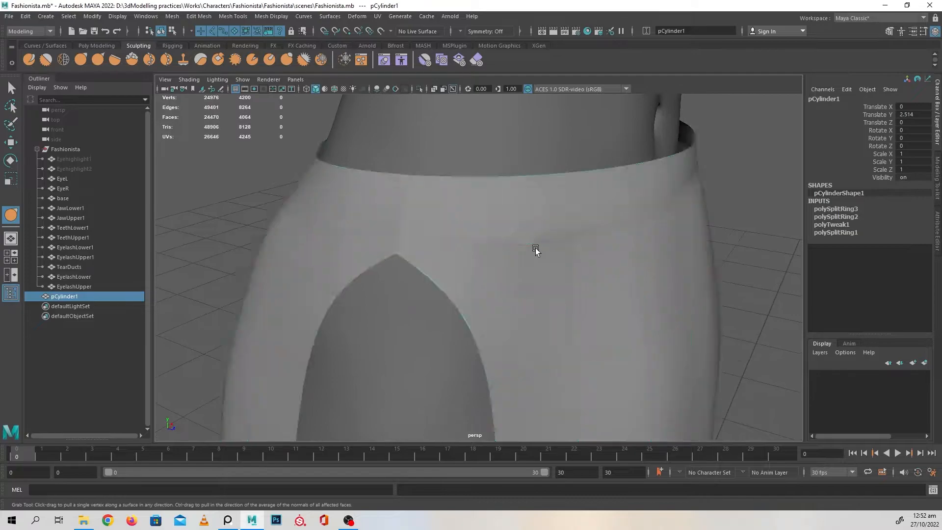
key(w)
key(1)
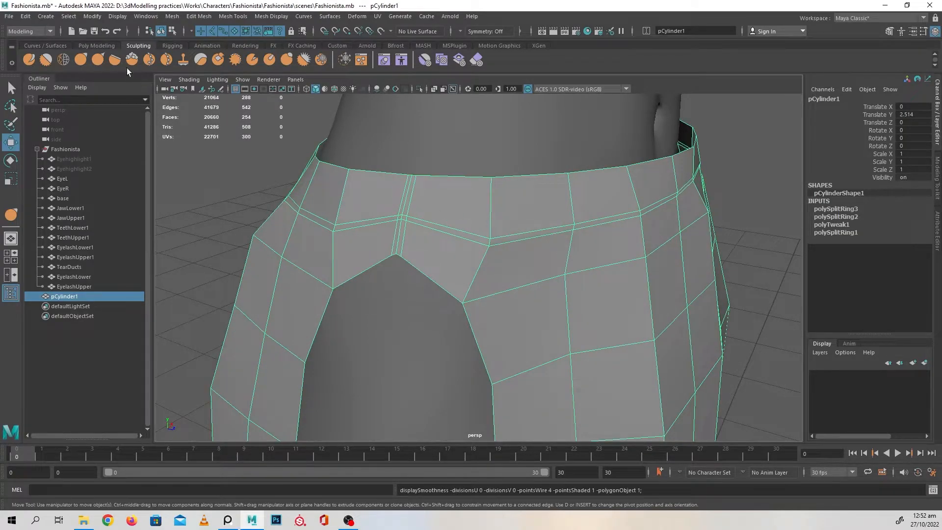
scroll(490, 196, up, 2)
alt+drag(490, 195, 533, 213)
click(85, 60)
mouse_move(653, 232)
alt+mouse_down()
mouse_move(535, 231)
mouse_move(567, 221)
mouse_move(515, 238)
alt+mouse_up()
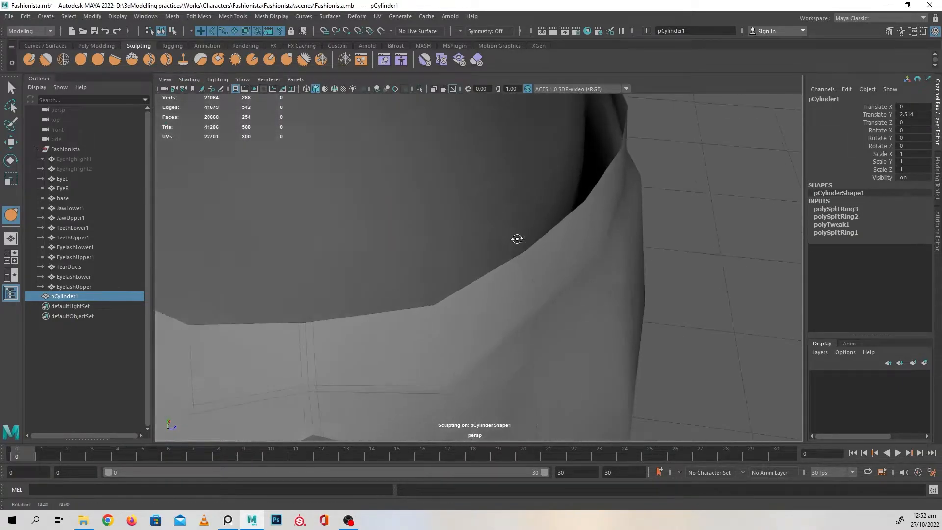
mouse_move(483, 343)
alt+mouse_down()
mouse_move(433, 330)
mouse_move(445, 303)
mouse_move(492, 292)
mouse_move(509, 302)
mouse_move(566, 286)
mouse_move(524, 296)
mouse_move(442, 285)
alt+mouse_up()
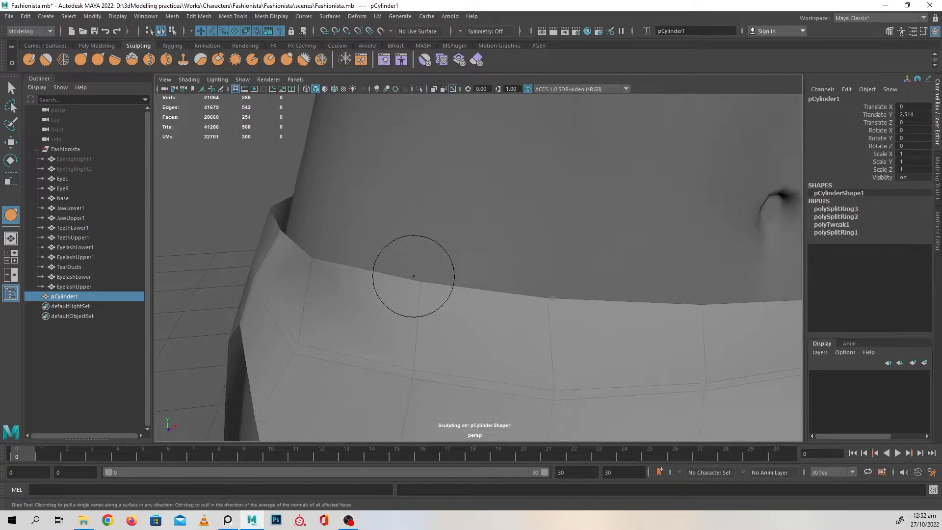
drag(361, 270, 355, 271)
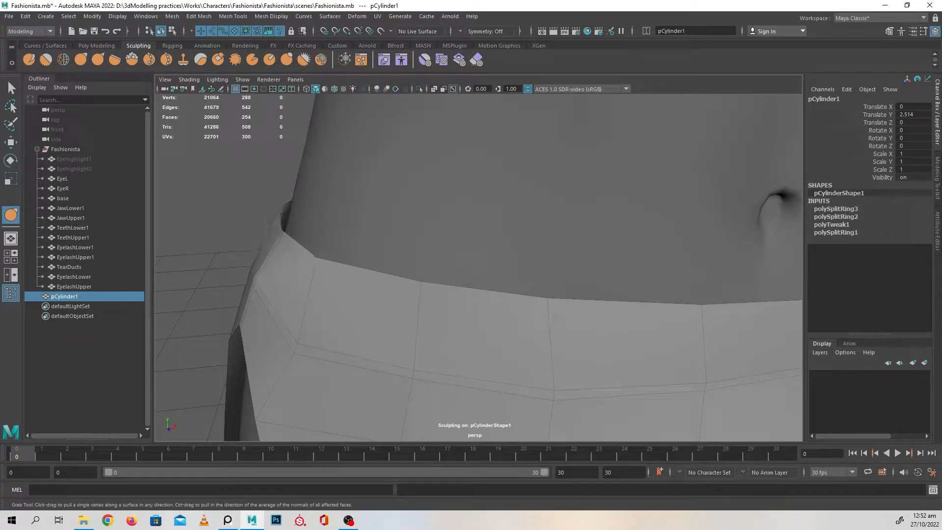
Adjust the waistband's upper edge at the front hip opposite the slit with small Grab strokes
mouse_move(286, 215)
alt+mouse_down()
mouse_move(448, 257)
mouse_move(362, 270)
alt+mouse_up()
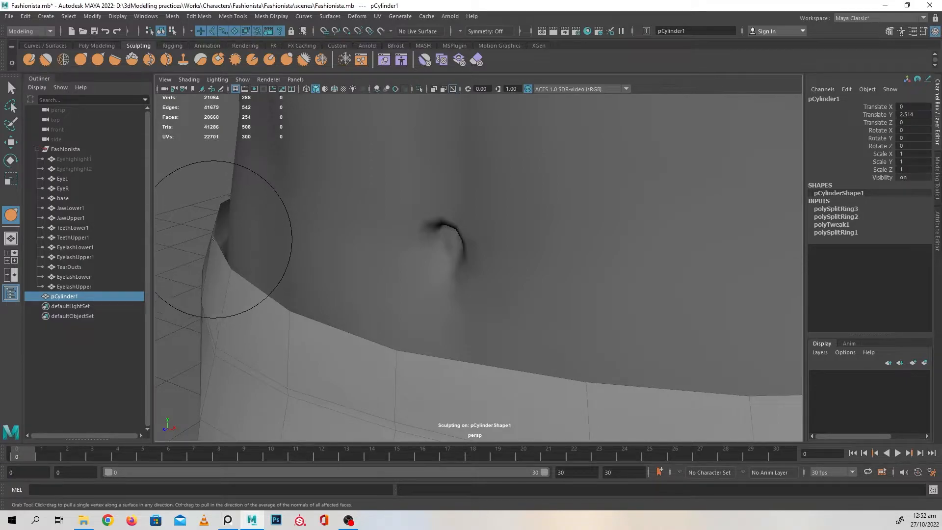
drag(232, 272, 242, 269)
mouse_move(261, 304)
alt+mouse_down()
mouse_move(320, 284)
mouse_move(275, 259)
alt+mouse_up()
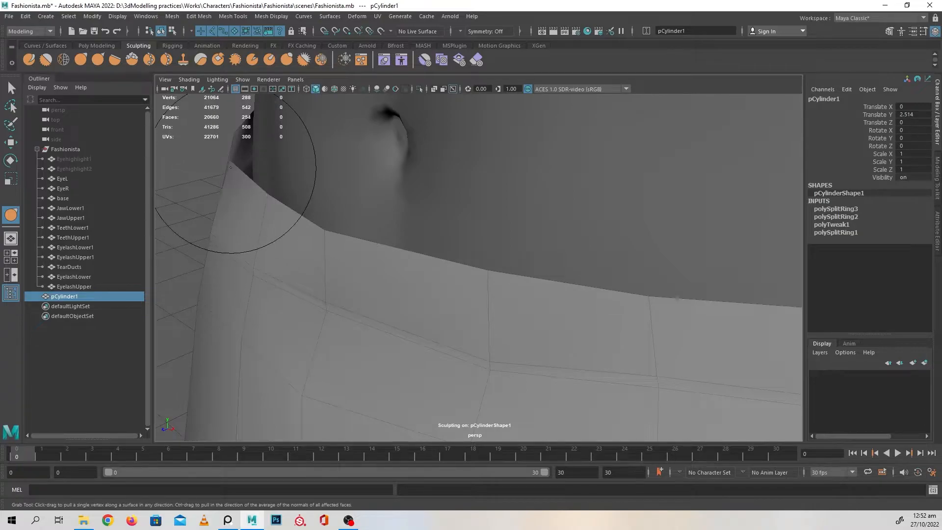
drag(325, 234, 314, 241)
Pull the waistband in toward the belly at the front to narrow the gap beside the navel
alt+drag(388, 260, 420, 269)
mouse_move(371, 227)
alt+mouse_down()
mouse_move(357, 226)
mouse_move(402, 232)
alt+mouse_up()
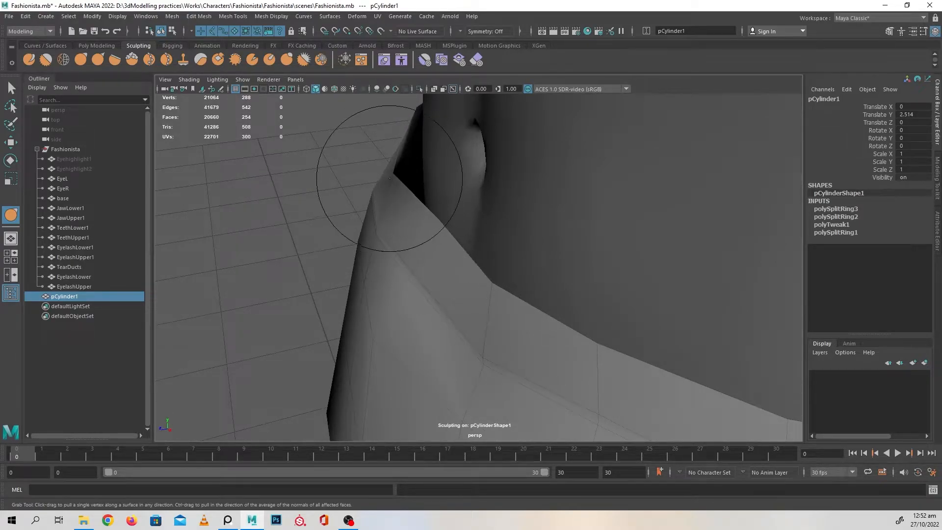
drag(390, 177, 404, 180)
drag(517, 294, 501, 292)
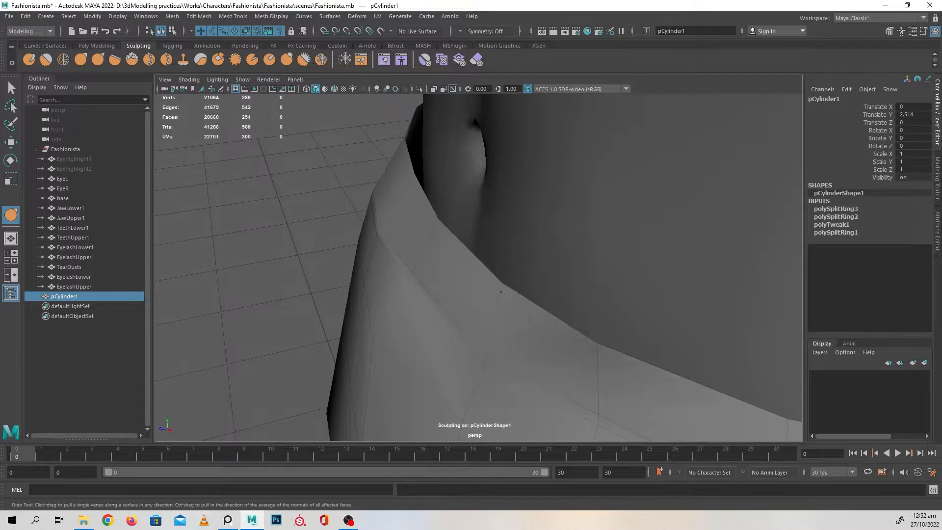
Tighten the waistband around the side of the waist with Grab strokes and adjust the brush size
alt+drag(561, 327, 368, 291)
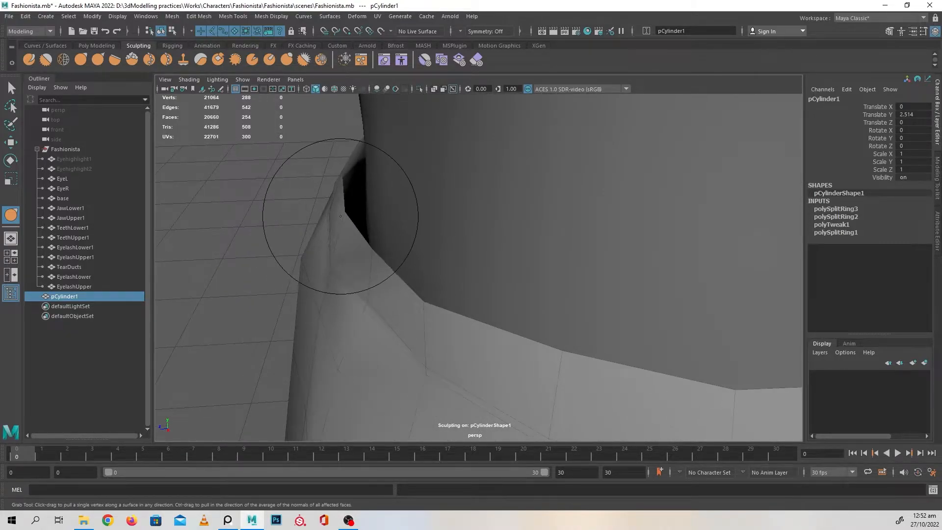
alt+drag(338, 181, 394, 197)
drag(401, 314, 417, 294)
key(b)
drag(343, 292, 344, 292)
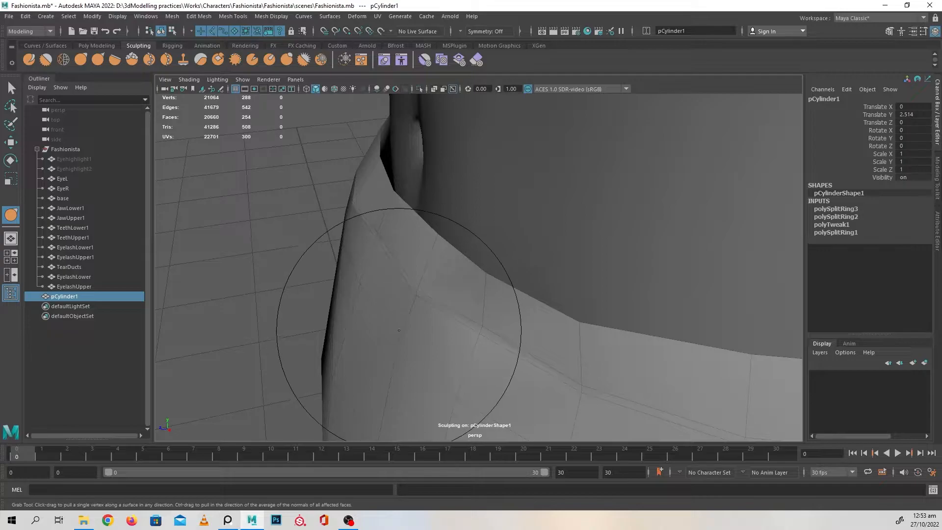
Pull the waistband's upper edge against the body where the side meets the lower back
mouse_move(515, 348)
alt+mouse_down()
mouse_move(467, 309)
mouse_move(427, 315)
alt+mouse_up()
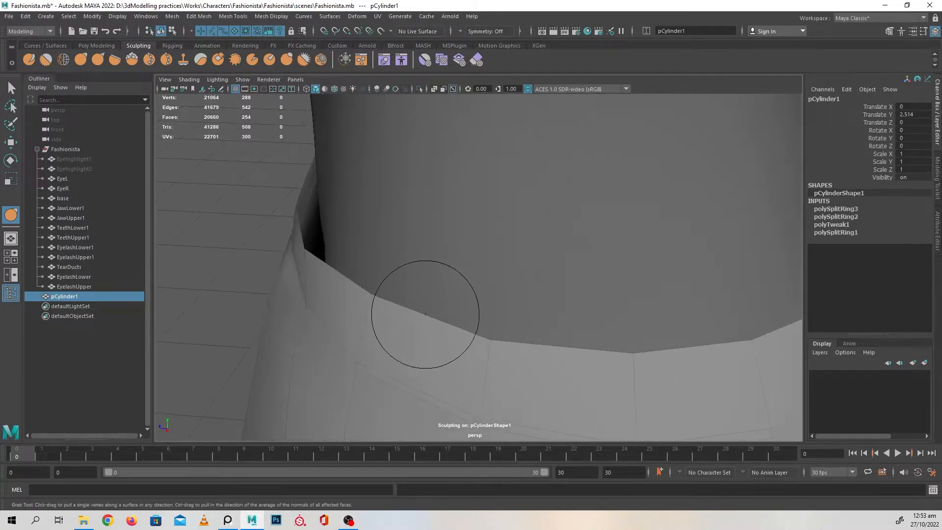
drag(301, 254, 307, 254)
drag(308, 253, 311, 253)
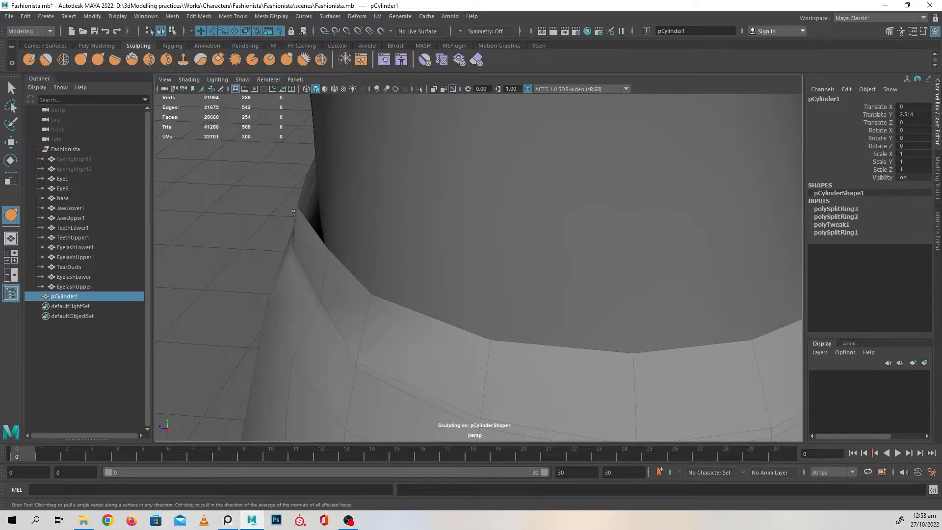
drag(373, 303, 391, 295)
mouse_move(492, 350)
alt+mouse_down()
mouse_move(416, 347)
mouse_move(427, 326)
mouse_move(473, 320)
alt+mouse_up()
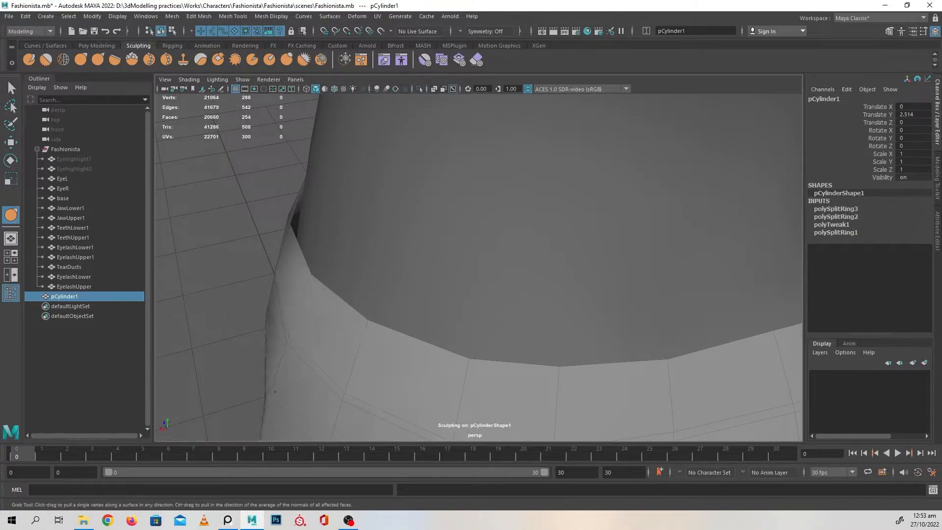
scroll(426, 380, down, 6)
mouse_move(433, 343)
alt+mouse_down()
mouse_move(490, 341)
mouse_move(359, 326)
alt+mouse_up()
mouse_move(419, 315)
alt+mouse_down()
mouse_move(332, 322)
mouse_move(332, 336)
mouse_move(376, 339)
alt+mouse_up()
scroll(572, 358, up, 5)
mouse_move(571, 358)
alt+mouse_down()
mouse_move(526, 362)
mouse_move(549, 333)
mouse_move(602, 326)
alt+mouse_up()
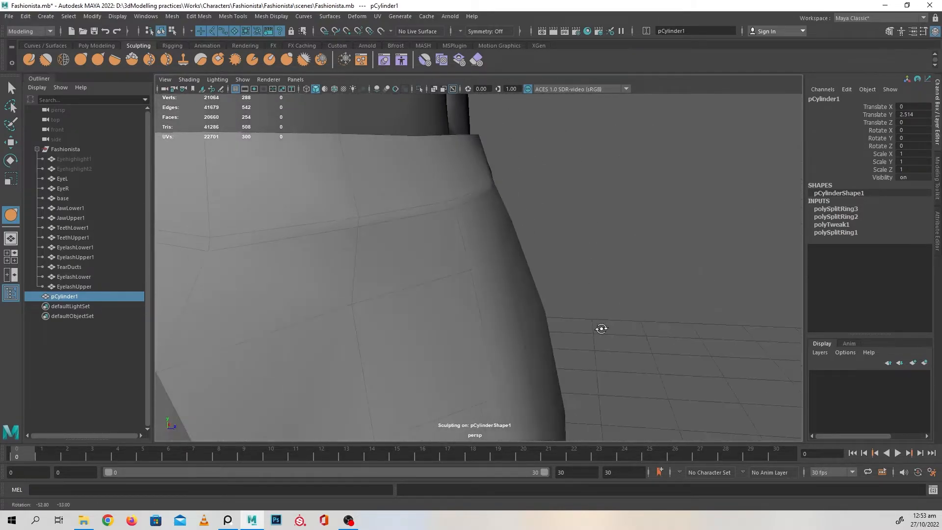
Examine the waistband's fit around the hips, front and back, and leave the Grab sculpting tool
alt+drag(487, 234, 476, 293)
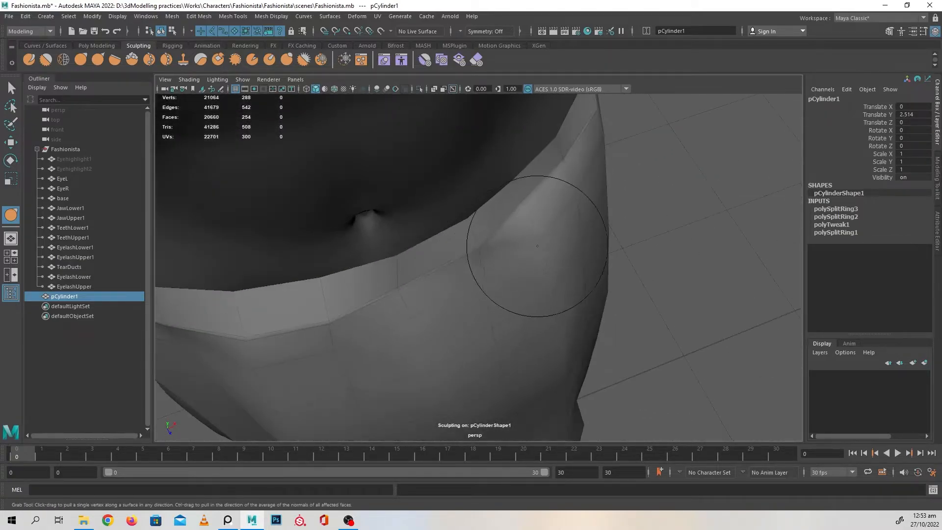
alt+drag(537, 248, 553, 216)
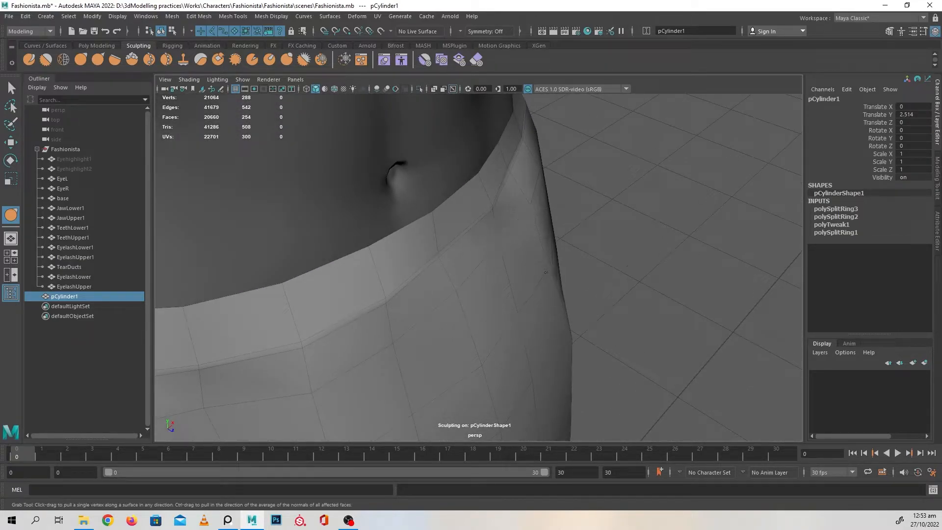
mouse_move(590, 359)
alt+mouse_down()
mouse_move(604, 282)
mouse_move(551, 305)
mouse_move(498, 294)
mouse_move(463, 233)
mouse_move(461, 292)
alt+mouse_up()
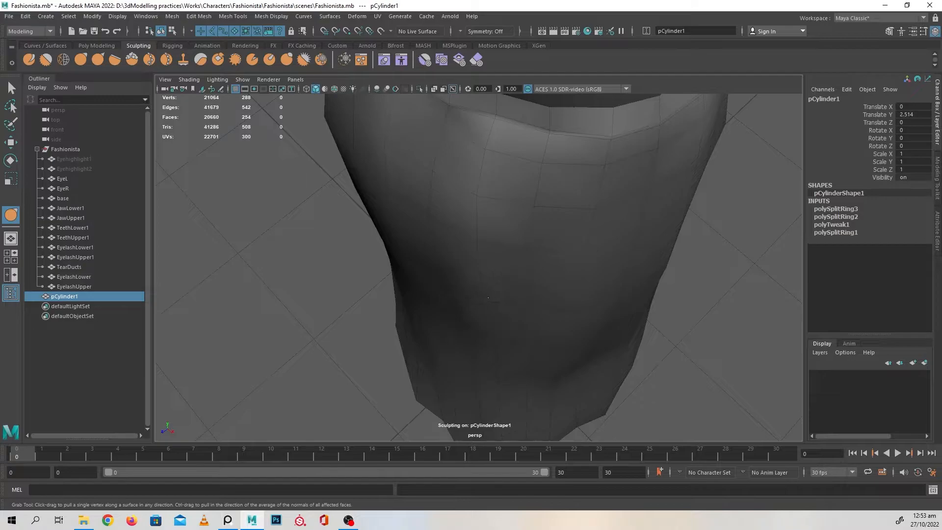
mouse_move(568, 317)
alt+mouse_down()
mouse_move(558, 295)
mouse_move(533, 323)
mouse_move(568, 349)
mouse_move(544, 312)
mouse_move(568, 309)
mouse_move(517, 300)
mouse_move(564, 282)
alt+mouse_up()
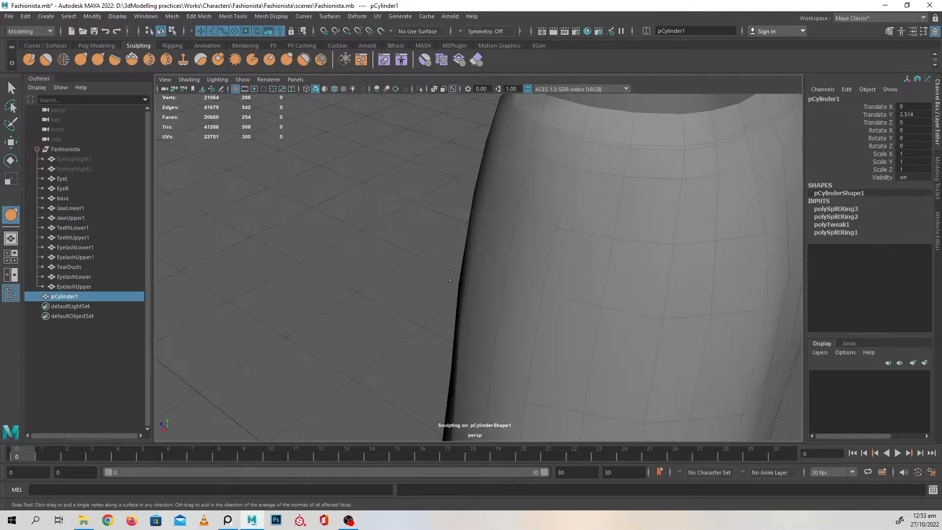
alt+right_drag(564, 282, 427, 280)
alt+drag(427, 280, 535, 275)
alt+right_drag(534, 275, 433, 265)
key(w)
click(568, 295)
mouse_move(568, 294)
alt+mouse_down()
mouse_move(539, 297)
mouse_move(625, 283)
mouse_move(534, 278)
alt+mouse_up()
click(534, 278)
alt+right_drag(534, 279, 572, 290)
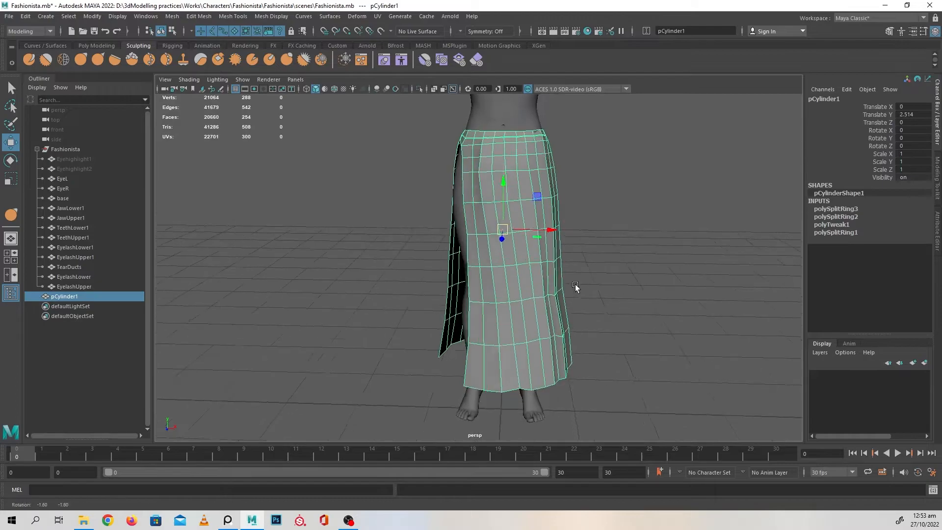
Preview the skirt smoothed and inspect its overall silhouette and the area above the slit
alt+drag(573, 290, 592, 275)
key(3)
click(643, 278)
alt+middle_drag(643, 278, 639, 288)
alt+drag(639, 289, 524, 282)
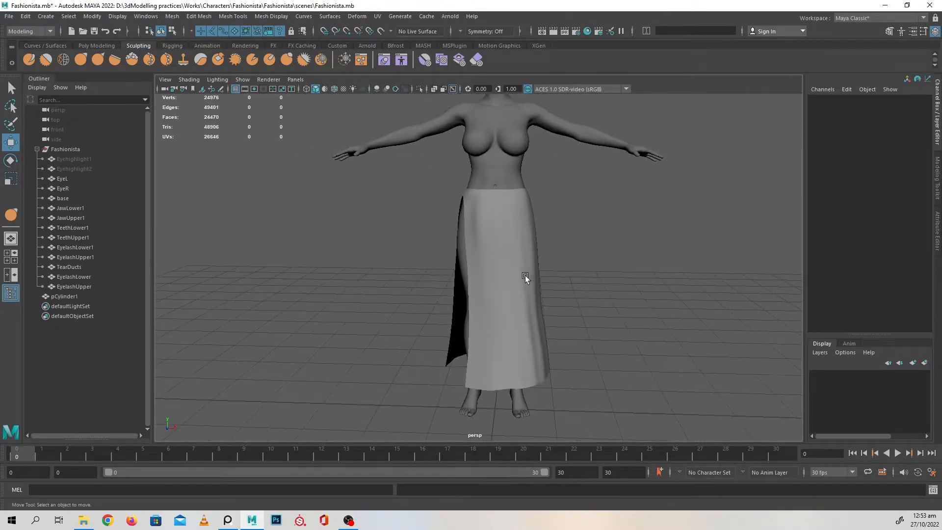
click(524, 282)
alt+middle_drag(524, 281, 529, 343)
alt+right_drag(529, 343, 589, 334)
alt+drag(511, 309, 657, 299)
alt+drag(511, 290, 471, 287)
alt+right_drag(471, 287, 603, 317)
alt+drag(552, 293, 565, 289)
key(1)
Select the centre vertical edge loop above the slit's peak and adjust its position relative to the two flanking loops
alt+drag(543, 260, 521, 273)
alt+right_drag(521, 274, 555, 285)
alt+drag(554, 285, 540, 270)
right_drag(455, 187, 456, 160)
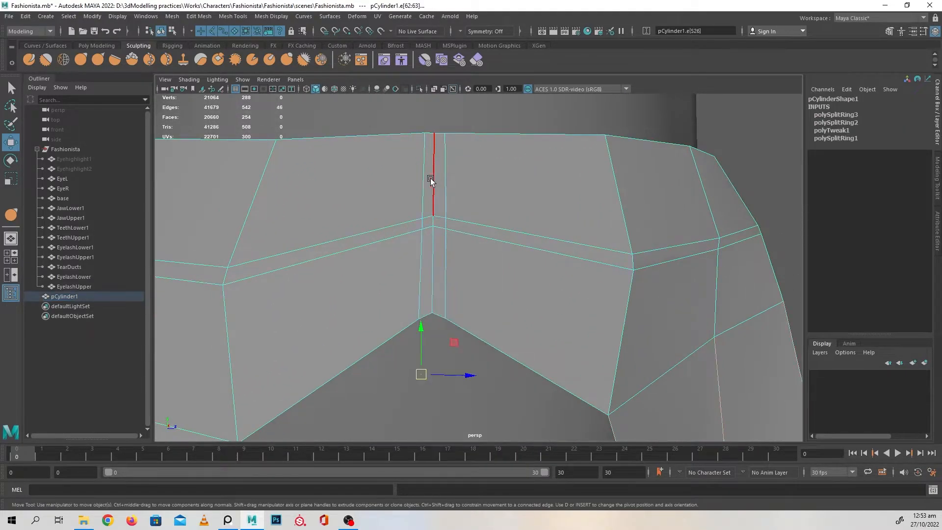
double_click(432, 176)
alt+drag(431, 176, 458, 233)
key(f)
alt+drag(466, 265, 539, 257)
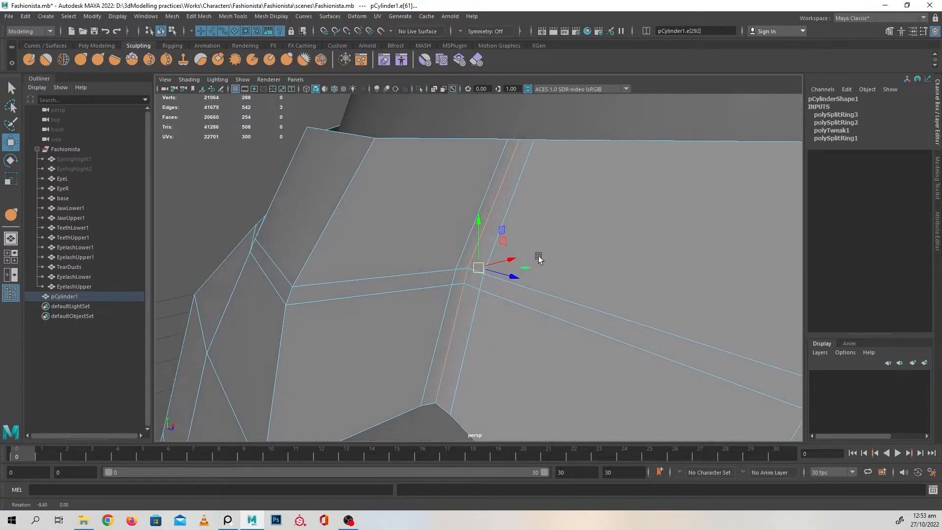
alt+drag(491, 231, 537, 263)
middle_drag(522, 256, 521, 256)
middle_drag(487, 222, 487, 222)
alt+drag(486, 222, 608, 258)
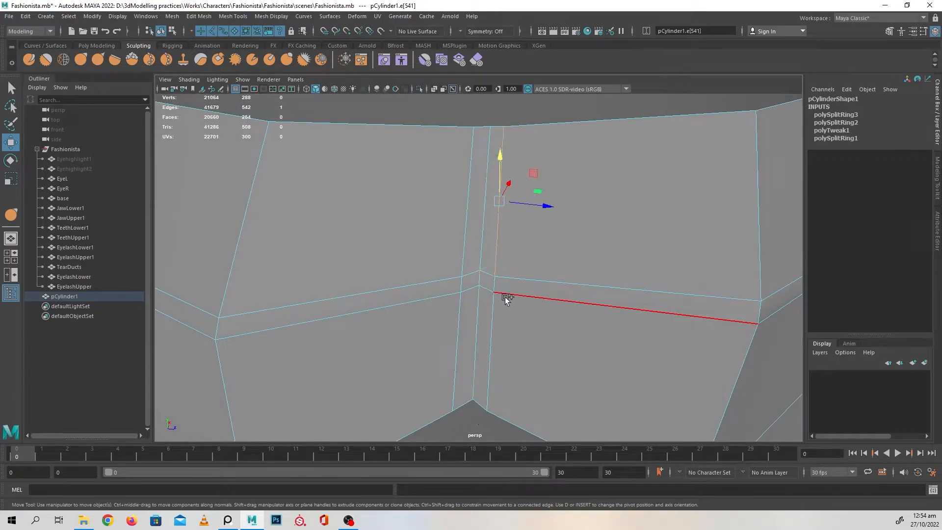
Select the edges on both sides of the centre seam above the slit and shift them slightly to define the seam
shift+click(459, 311)
alt+drag(505, 306, 427, 329)
drag(520, 255, 517, 256)
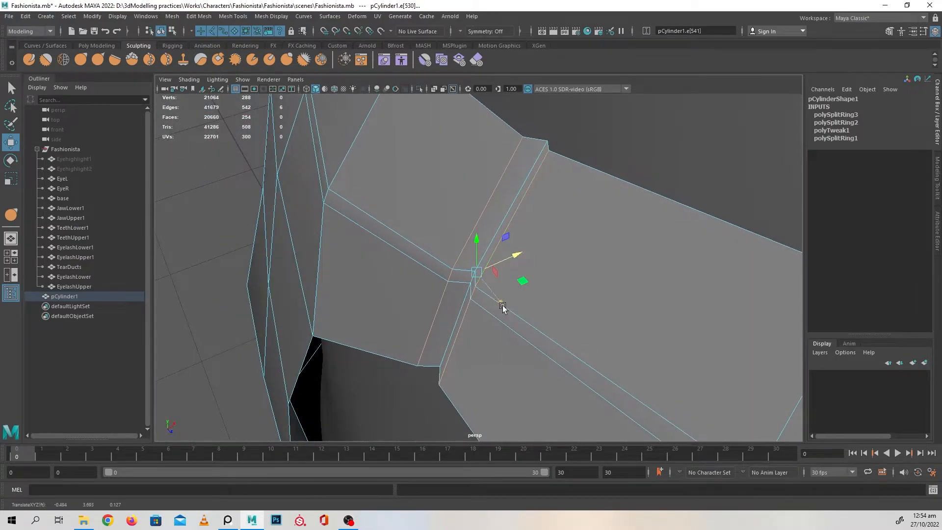
key(r)
alt+drag(482, 311, 510, 281)
key(w)
right_drag(558, 223, 597, 206)
scroll(646, 251, down, 10)
alt+drag(646, 252, 608, 266)
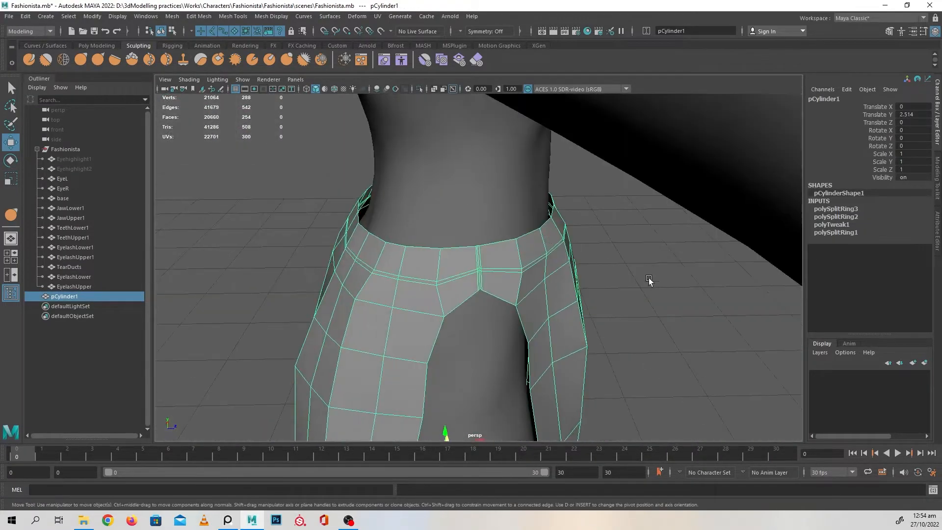
Preview the skirt smoothed and inspect the vertical seam above the slit
click(648, 290)
alt+drag(649, 291, 657, 330)
click(657, 329)
key(3)
click(683, 261)
alt+drag(690, 278, 617, 293)
alt+right_drag(438, 243, 623, 360)
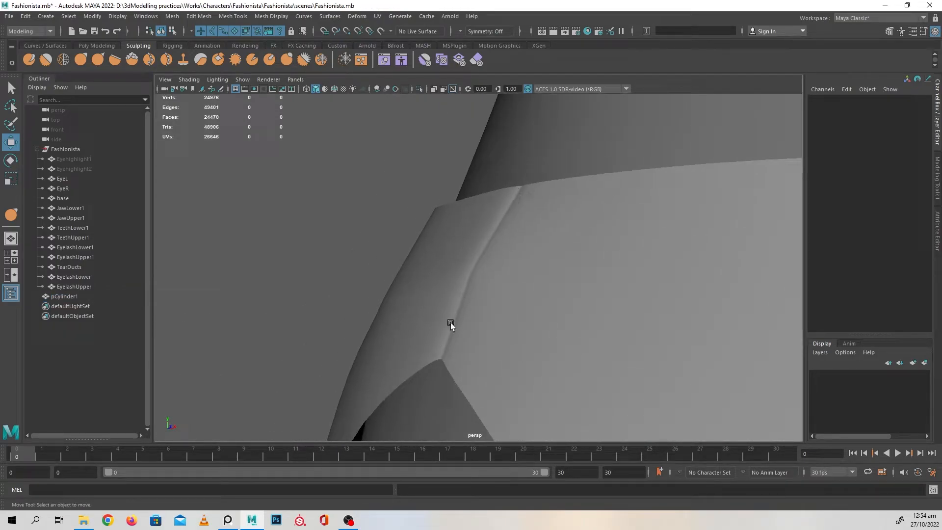
alt+right_drag(520, 343, 389, 286)
alt+drag(314, 274, 396, 296)
alt+right_drag(466, 270, 495, 314)
alt+drag(495, 314, 413, 241)
Insert an edge loop between the two horizontal loops along the waistband's lower edge
click(402, 294)
right_drag(413, 240, 414, 211)
click(413, 282)
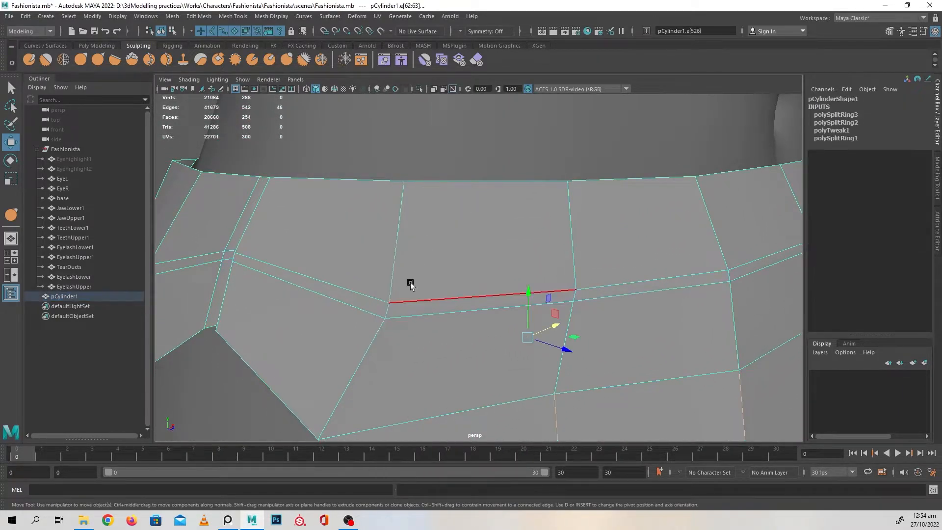
shift+right_drag(472, 234, 439, 303)
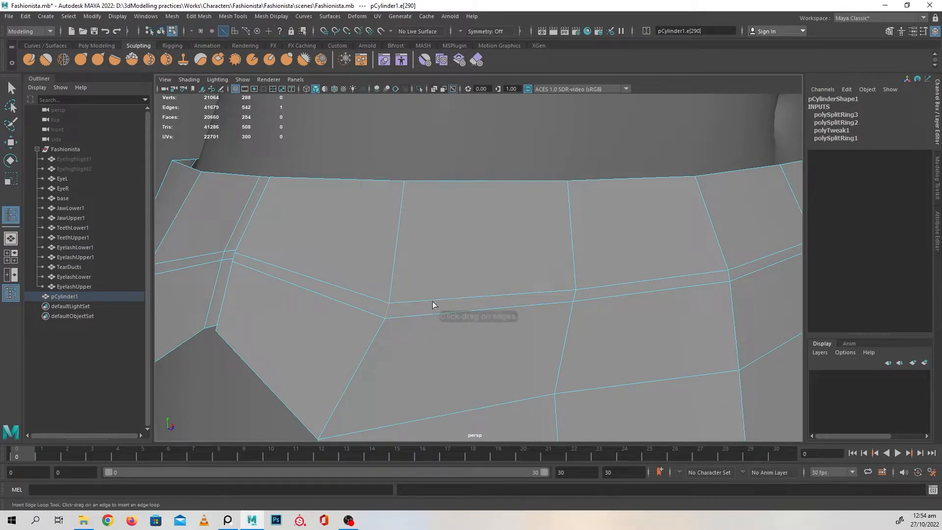
click(387, 311)
key(w)
Scale the new waistband loop inward horizontally to about 0.975
scroll(534, 276, down, 3)
alt+drag(532, 275, 531, 210)
key(r)
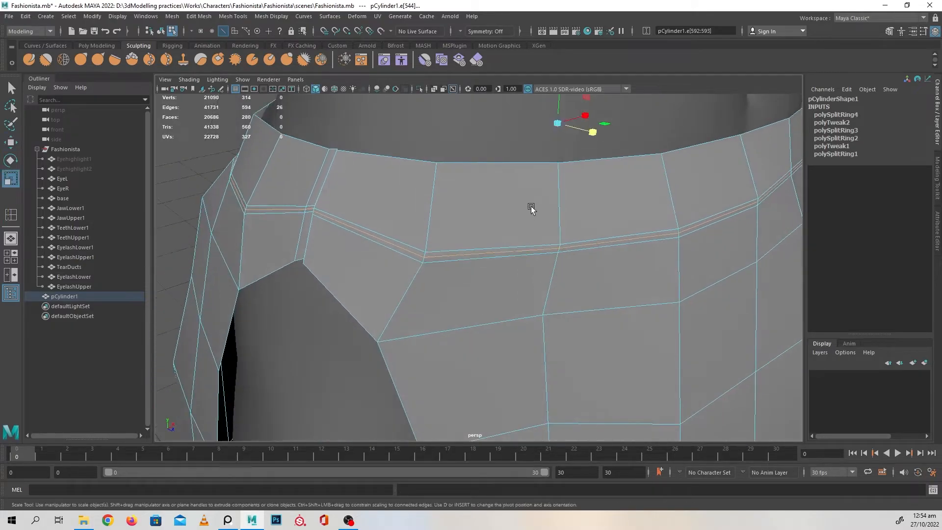
drag(590, 128, 605, 122)
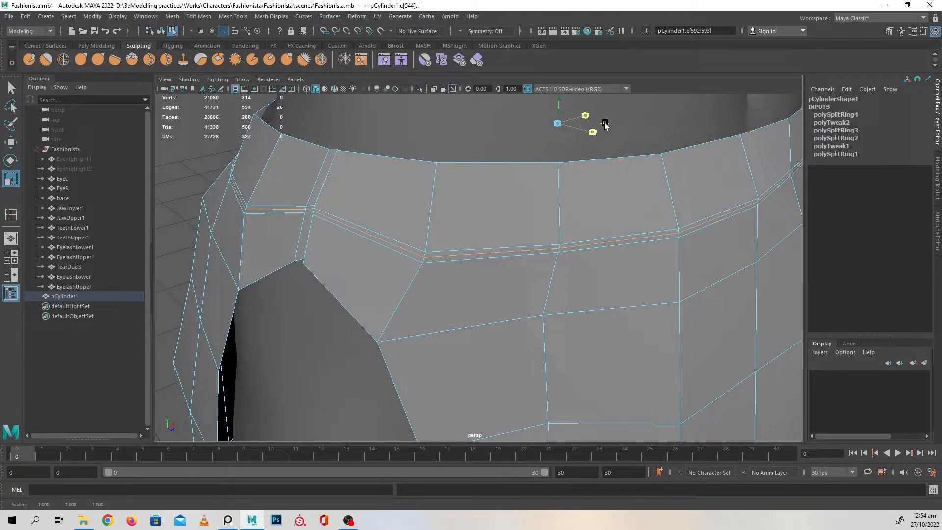
key(w)
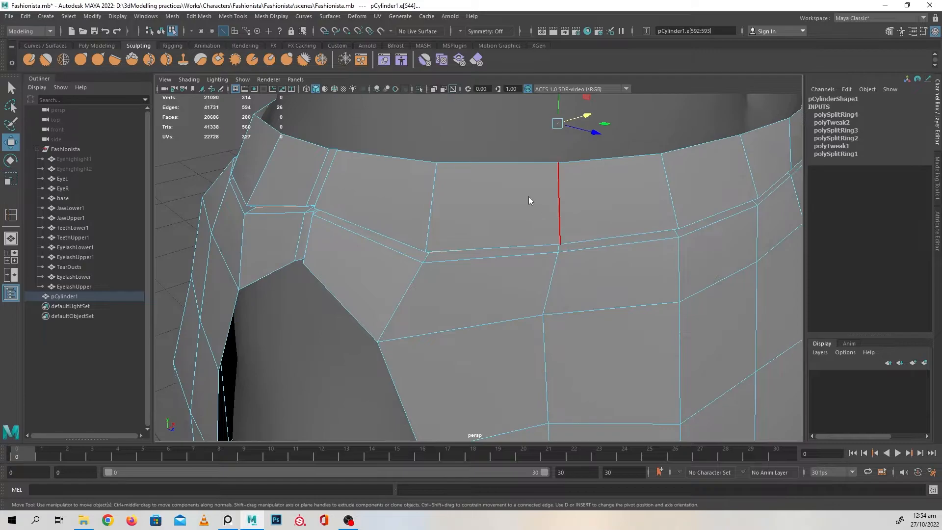
Return to object mode and inspect the smoothed groove under the waistband
key(F8)
scroll(593, 208, down, 5)
alt+drag(593, 208, 609, 216)
click(608, 216)
click(544, 297)
key(3)
click(649, 278)
alt+drag(650, 279, 551, 311)
click(553, 310)
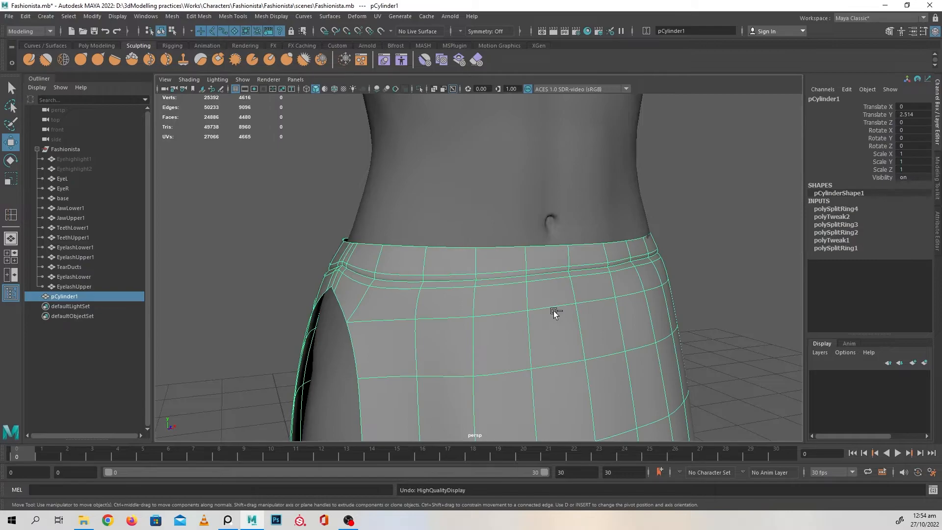
Undo the inward scaling and the inserted waistband loop, and return the skirt to unsmoothed display
key(ctrl+z)
key(ctrl+z)
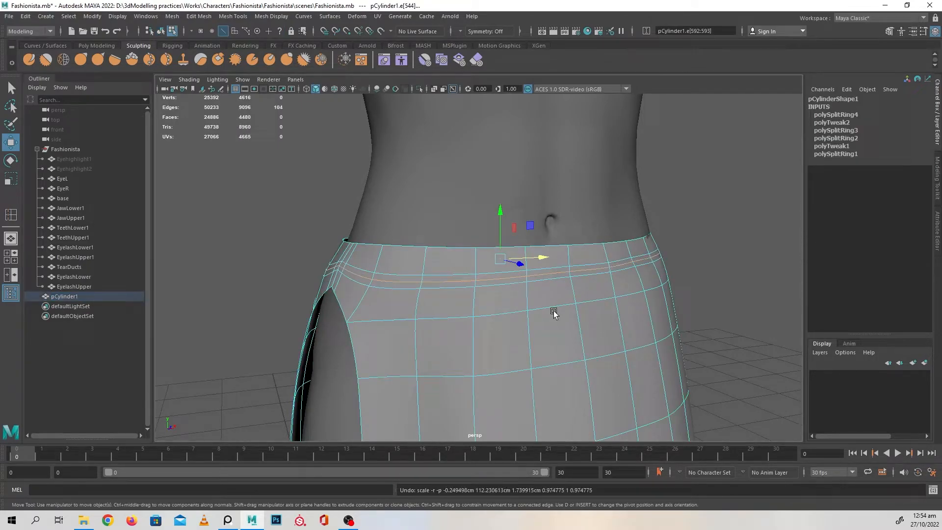
key(ctrl+z)
key(ctrl+z)
key(1)
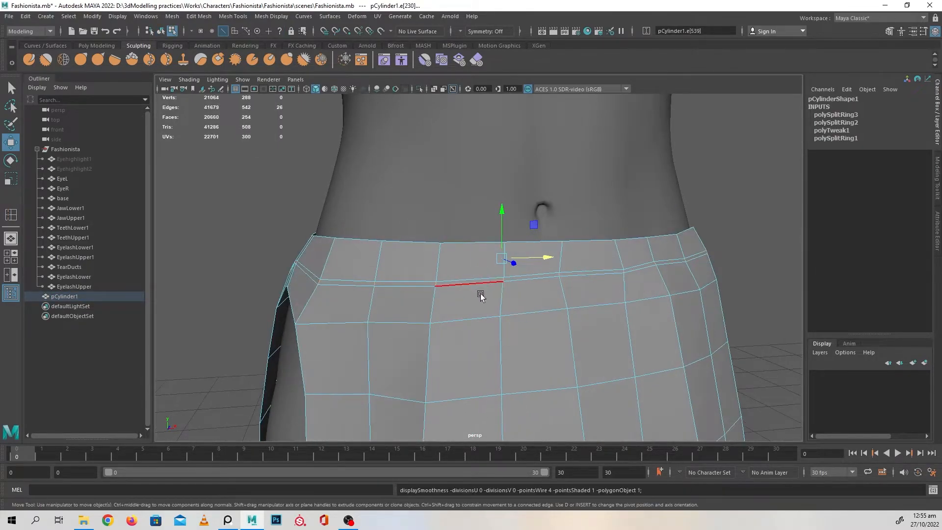
Bring the two horizontal edge loops under the waistband closer together
alt+drag(548, 274, 496, 293)
key(r)
drag(507, 212, 533, 316)
key(w)
Insert another edge loop just above the two closely spaced loops at the waistband's lower edge
scroll(532, 316, up, 3)
right_drag(458, 248, 490, 319)
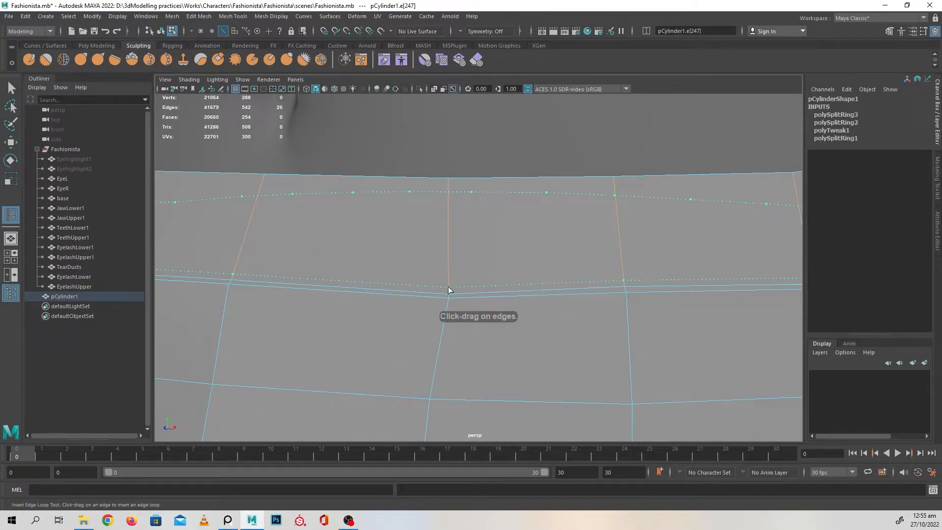
click(448, 292)
key(w)
click(440, 294)
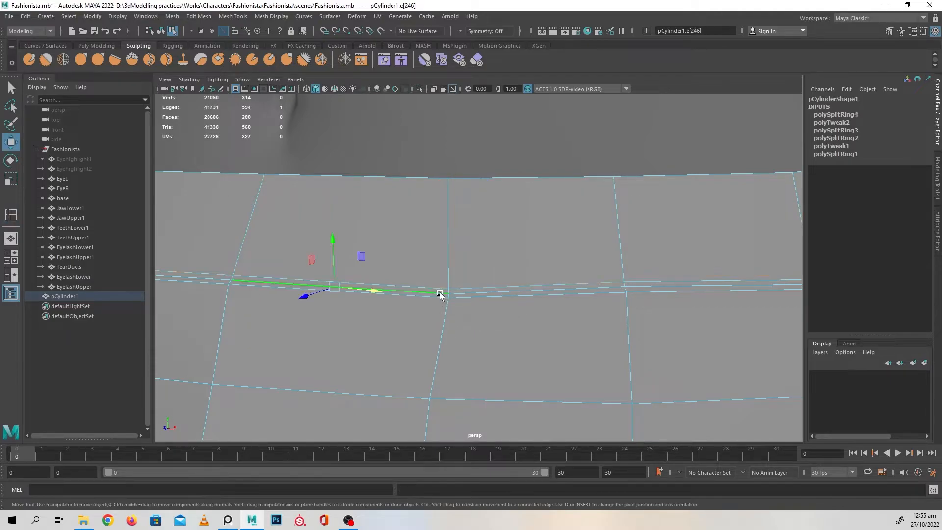
Scale the middle of the three waistband loops inward horizontally by about 0.97 and again by about 0.985 to form a groove
double_click(481, 293)
scroll(442, 309, down, 5)
key(r)
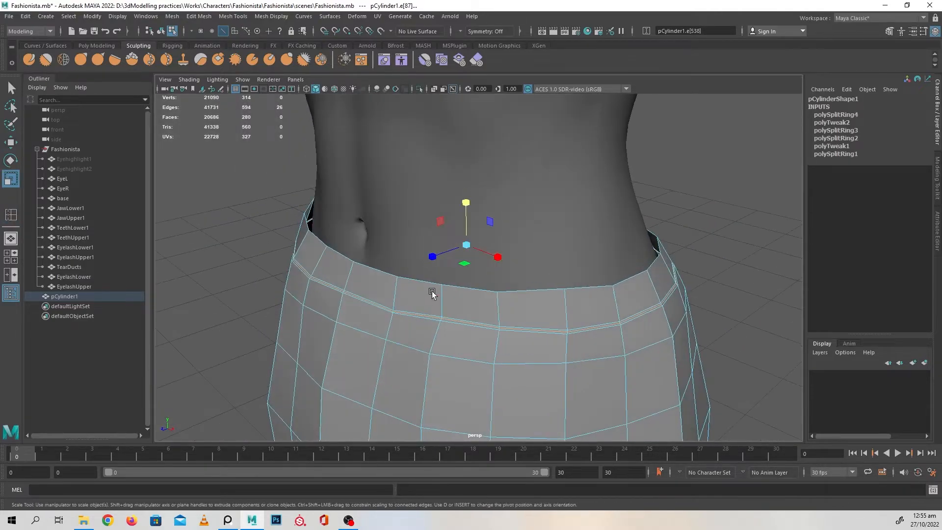
click(464, 259)
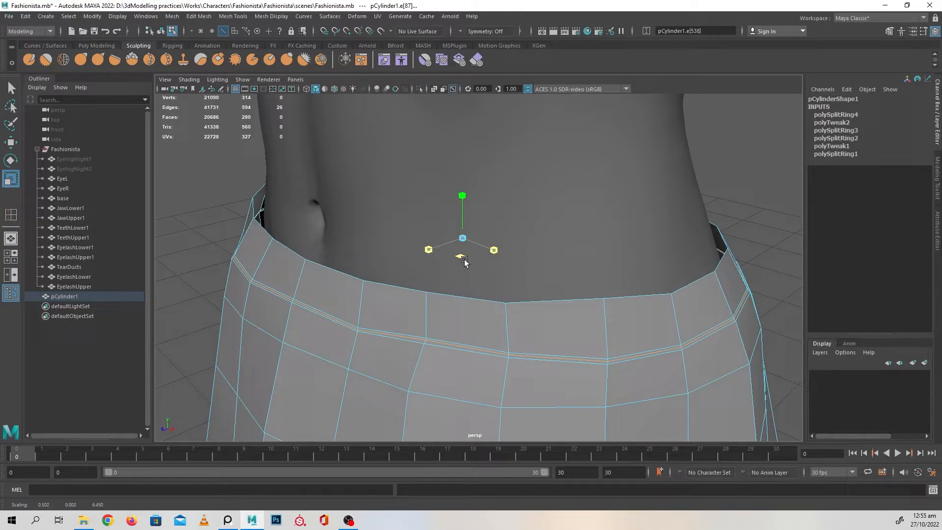
drag(465, 259, 463, 259)
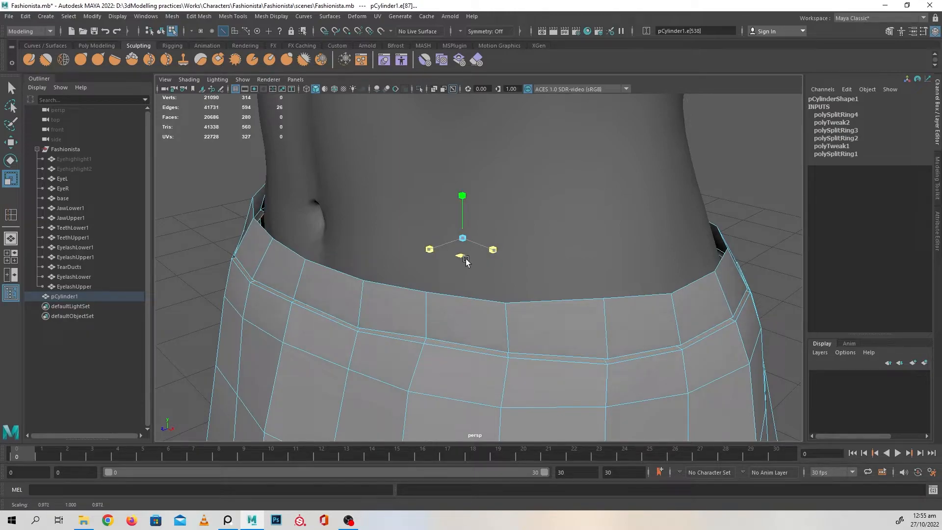
scroll(495, 304, up, 10)
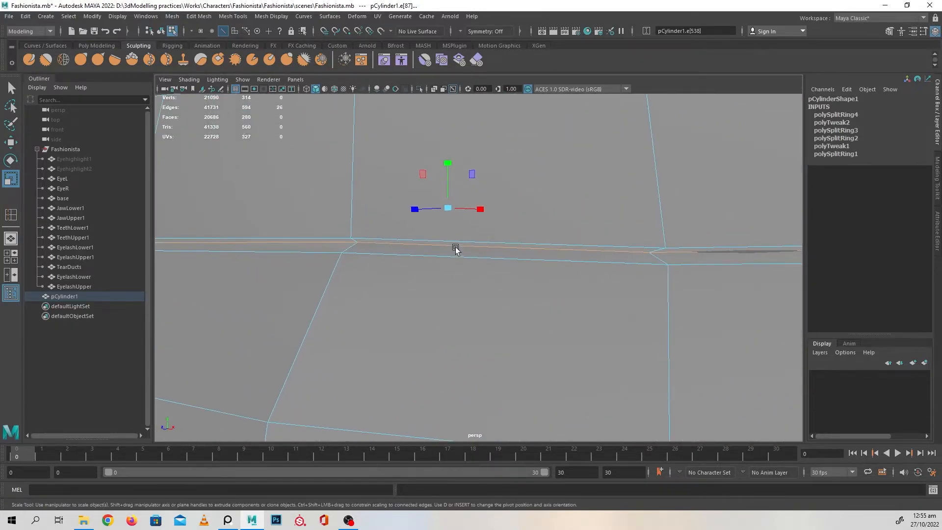
scroll(448, 243, down, 10)
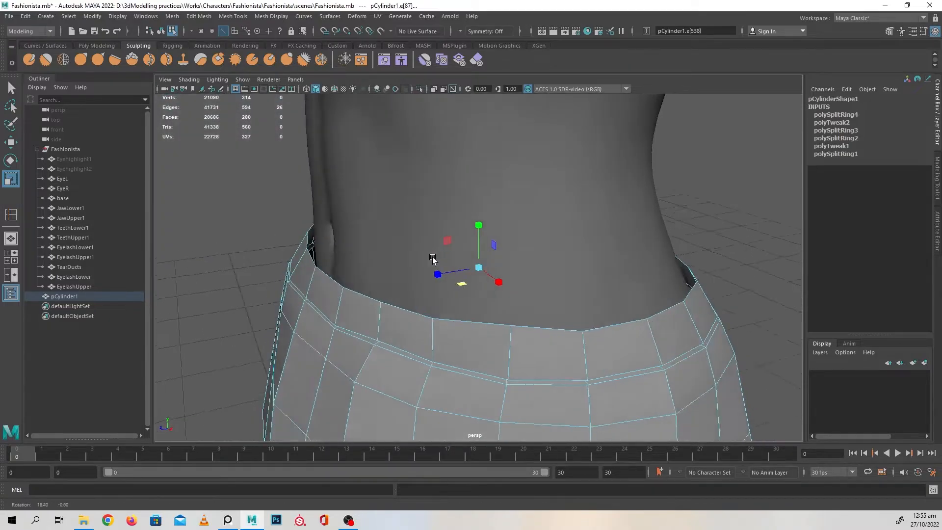
drag(446, 282, 446, 284)
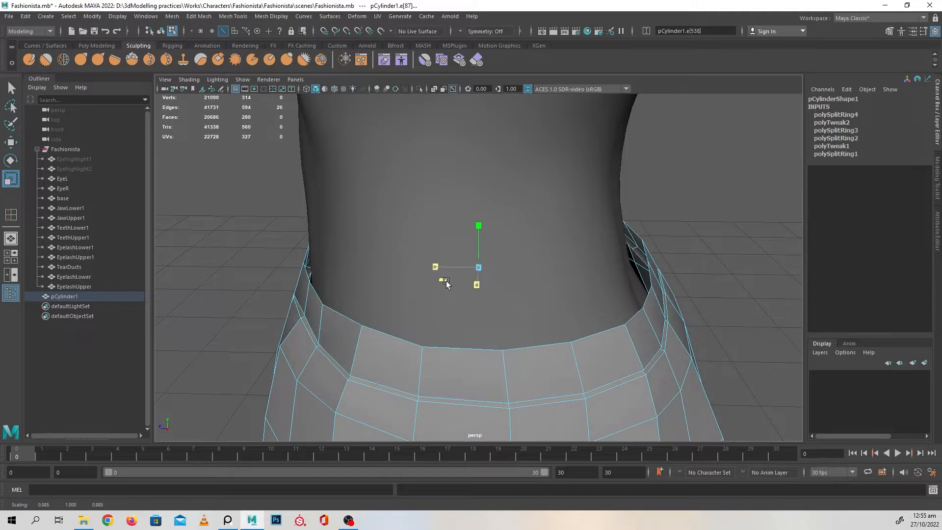
Preview the skirt smoothed and examine the groove under the waistband from several angles
alt+drag(380, 332, 469, 313)
key(3)
right_drag(611, 249, 673, 222)
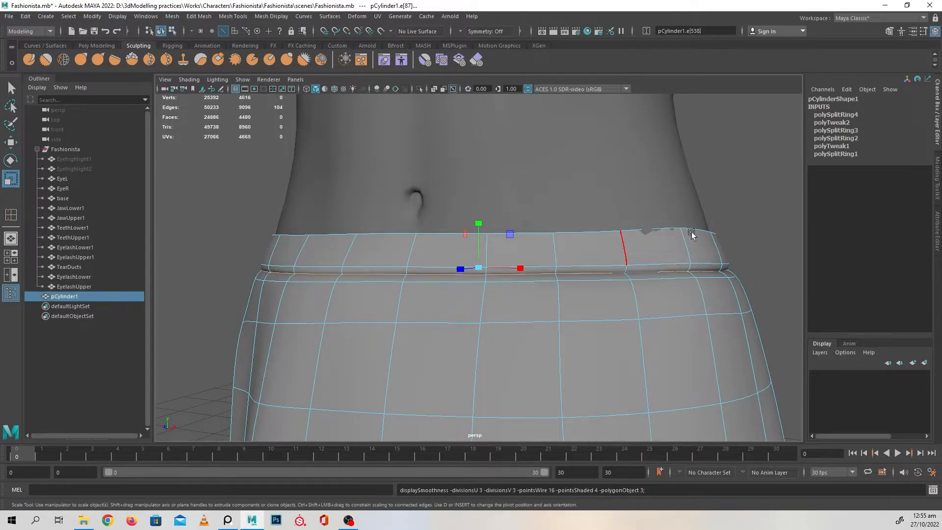
alt+drag(641, 265, 599, 301)
key(w)
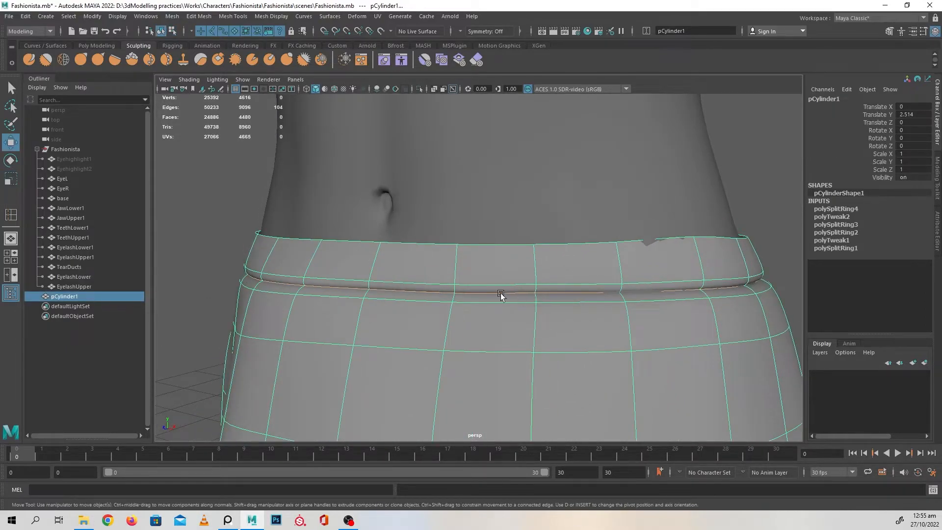
right_drag(466, 250, 467, 294)
right_drag(470, 228, 470, 228)
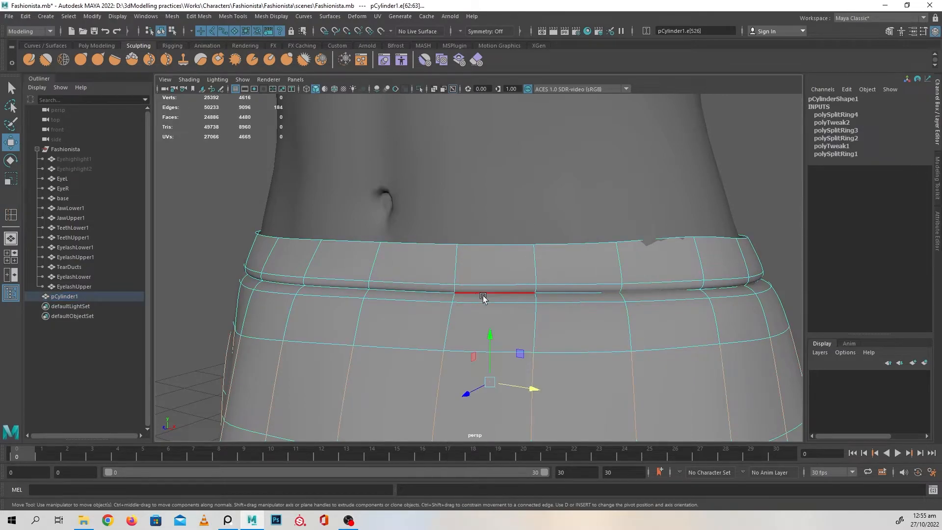
alt+drag(466, 305, 501, 307)
key(r)
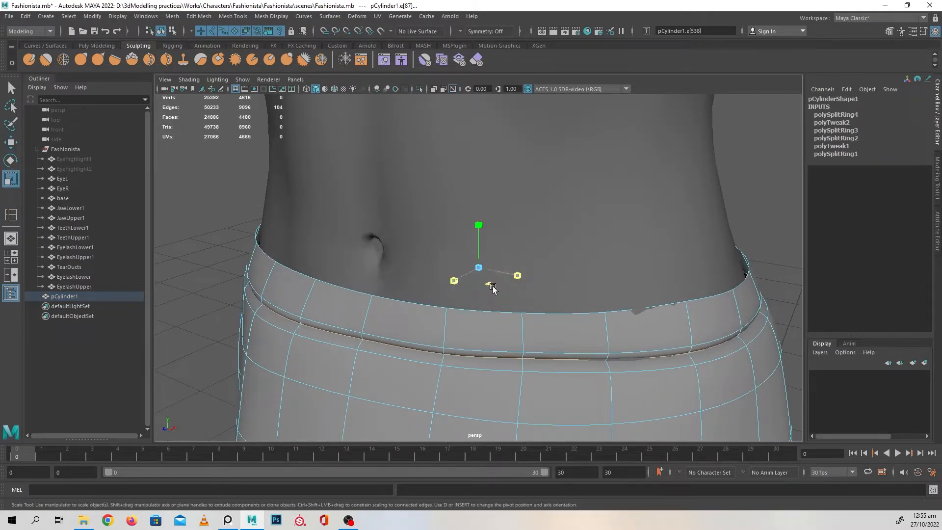
key(w)
Select the waistband's upper border loop and scale it down vertically to even out the rim
right_drag(408, 327, 496, 208)
alt+drag(231, 254, 472, 310)
right_drag(472, 310, 493, 233)
click(518, 290)
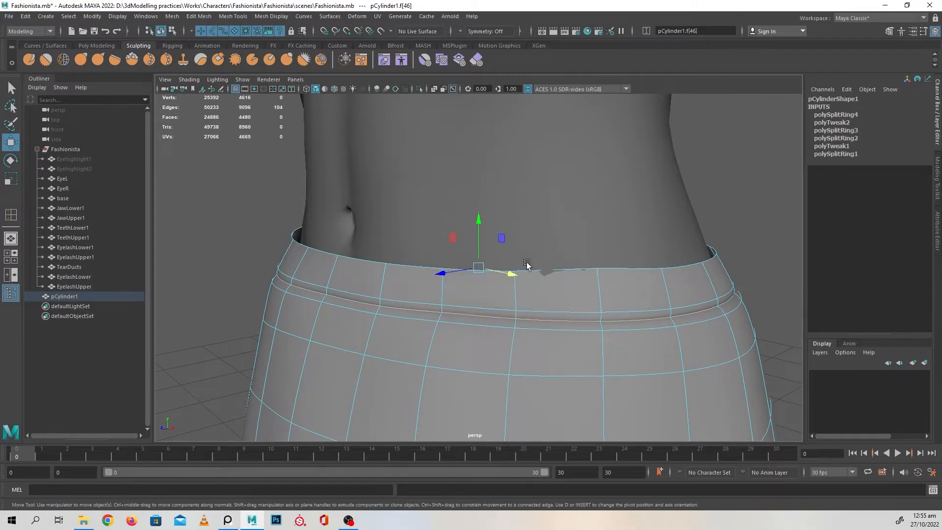
shift+double_click(457, 271)
alt+drag(458, 272, 484, 277)
key(r)
drag(483, 190, 483, 222)
alt+drag(465, 260, 436, 277)
Adjust the waistband's rim with a soft-selected vertex at the front hip opposite the slit, where the body pokes through
alt+drag(557, 346, 590, 288)
key(w)
right_drag(618, 250, 584, 254)
alt+drag(610, 270, 572, 311)
click(554, 305)
key(b)
drag(515, 320, 393, 347)
alt+drag(537, 322, 348, 302)
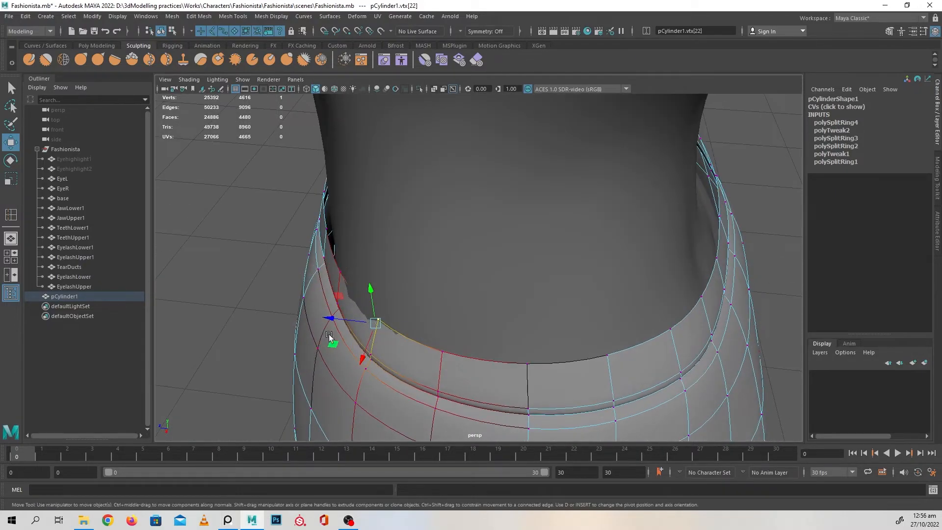
alt+drag(329, 346, 545, 334)
Return to object mode, deselect the skirt and inspect the smoothed shape from the waistband down to the hem
right_drag(532, 234, 567, 221)
click(741, 293)
scroll(690, 281, down, 5)
alt+drag(484, 240, 529, 252)
scroll(416, 307, down, 5)
alt+middle_drag(417, 307, 441, 222)
scroll(529, 270, up, 1)
alt+drag(529, 271, 533, 304)
scroll(433, 277, down, 5)
mouse_move(534, 336)
alt+middle_down()
mouse_move(542, 234)
mouse_move(534, 326)
mouse_move(484, 301)
mouse_move(515, 338)
alt+middle_up()
scroll(515, 339, up, 5)
alt+middle_drag(585, 349, 530, 313)
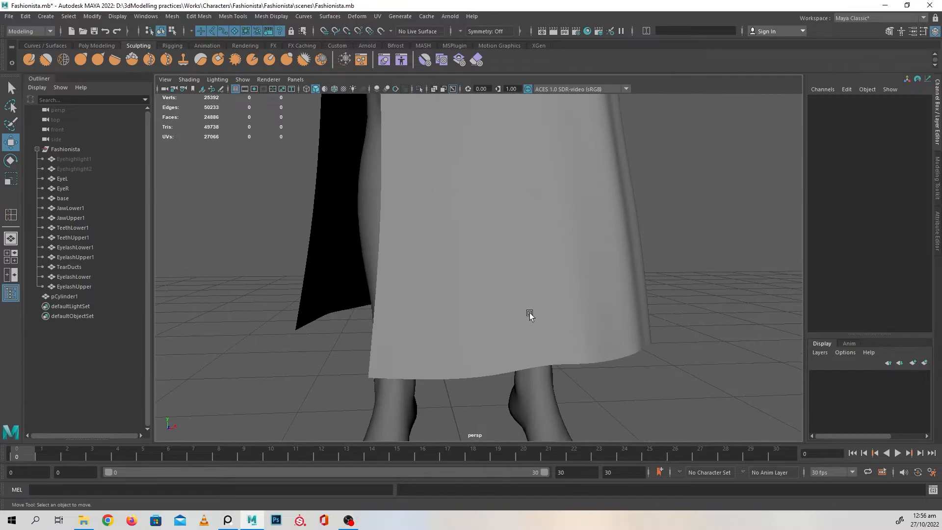
Select the skirt's hem edges with soft selection off, leaving out the slit edges, and scale them vertically to level the hem
click(511, 278)
scroll(511, 279, up, 2)
right_drag(481, 239, 480, 212)
click(373, 365)
shift+click(471, 363)
shift+double_click(471, 364)
key(b)
alt+drag(553, 361, 452, 337)
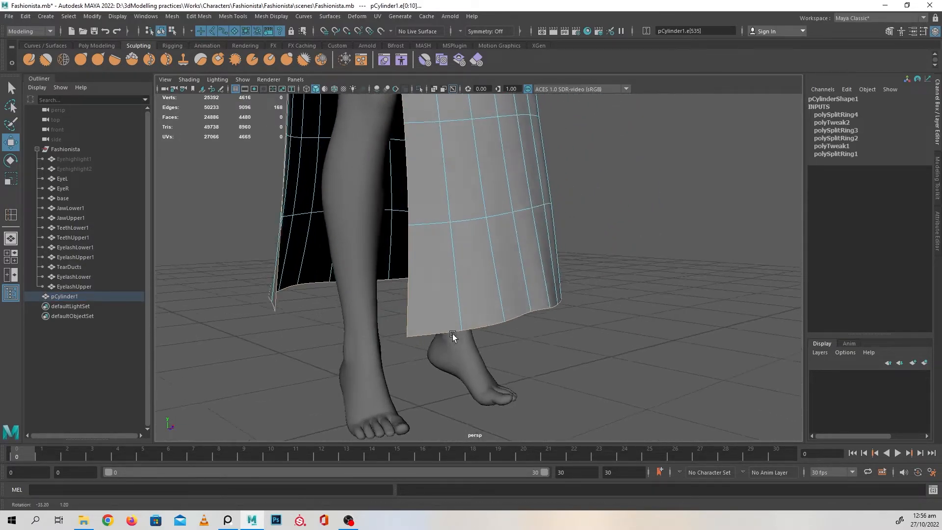
alt+middle_drag(471, 295, 528, 374)
alt+right_drag(528, 374, 370, 213)
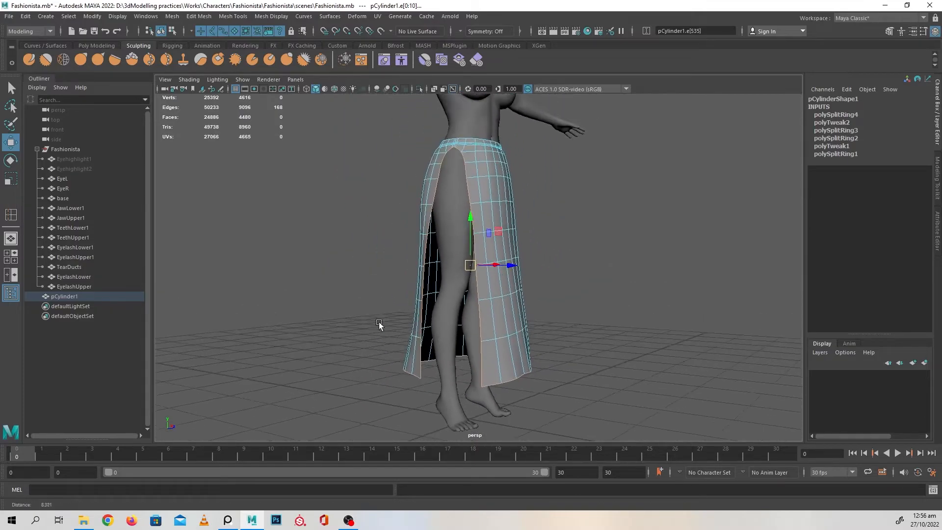
ctrl+drag(595, 320, 558, 352)
alt+right_drag(558, 352, 641, 456)
alt+middle_drag(641, 456, 643, 384)
alt+drag(643, 385, 568, 357)
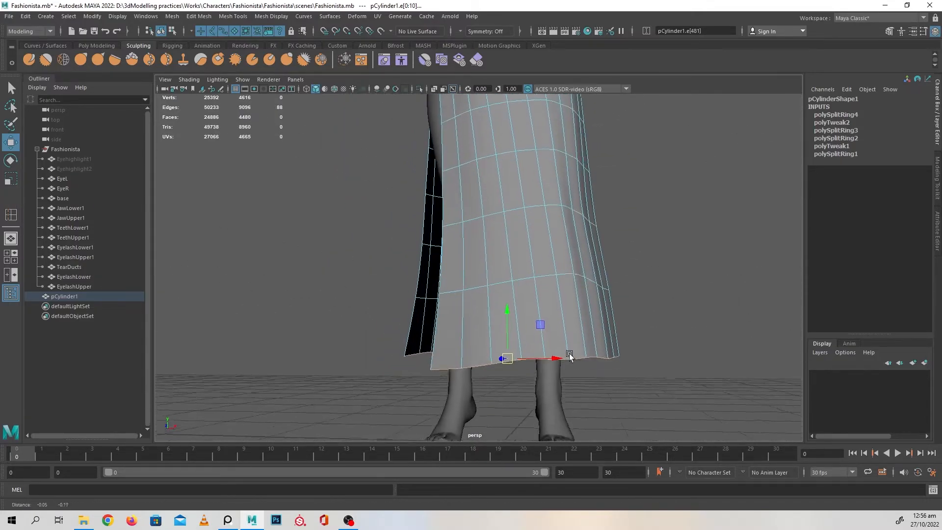
alt+right_drag(567, 358, 610, 383)
alt+drag(610, 383, 600, 368)
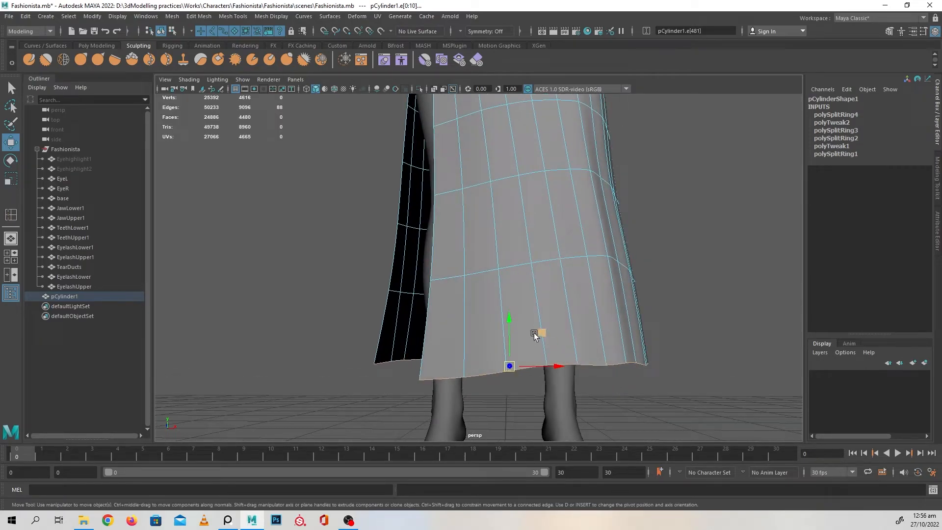
key(r)
drag(510, 318, 509, 330)
key(w)
Try adjusting a vertex on the hem beside the slit's corner, and undo the last change
alt+drag(658, 400, 590, 379)
right_drag(444, 250, 396, 249)
alt+drag(428, 346, 535, 380)
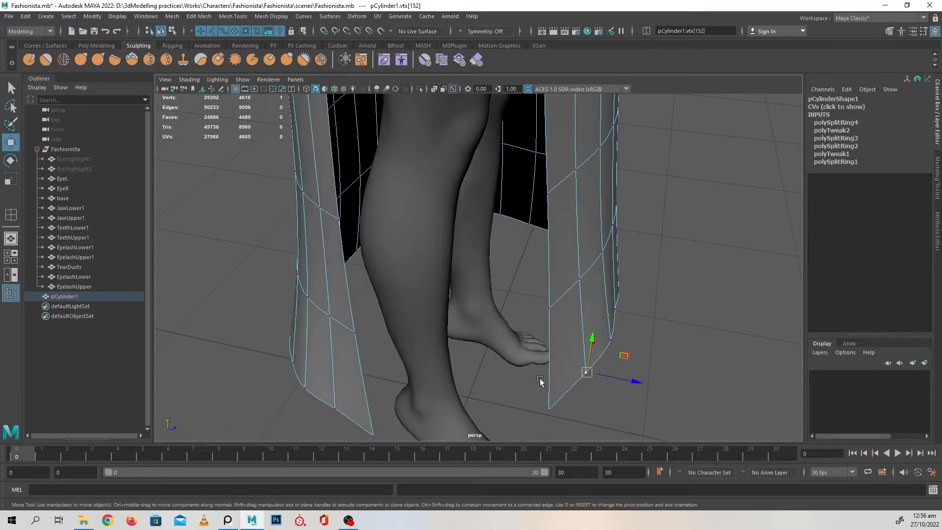
alt+drag(618, 380, 558, 410)
key(ctrl+z)
alt+drag(529, 335, 471, 335)
Return the skirt to object mode, save the scene and delete the skirt's construction history
right_drag(504, 253, 559, 223)
alt+drag(631, 273, 646, 293)
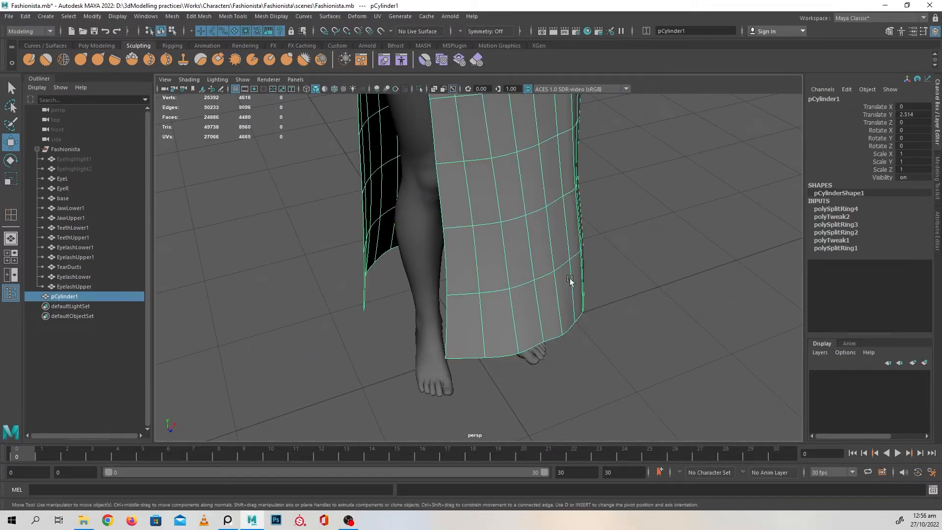
key(ctrl+s)
click(108, 45)
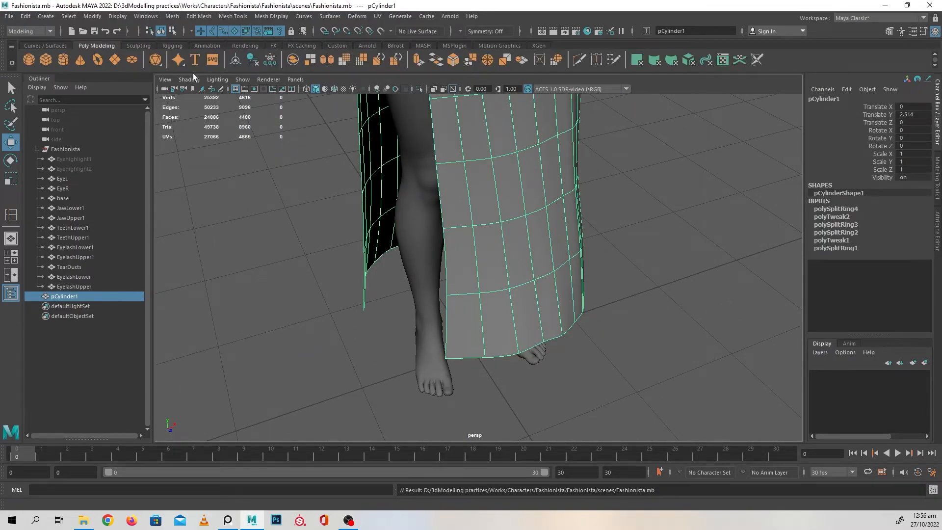
click(253, 59)
Deselect the skirt and examine its smoothed shape and length on the whole character from the front and slit side
click(672, 263)
alt+drag(673, 263, 562, 288)
alt+middle_drag(562, 288, 559, 318)
alt+drag(560, 318, 589, 300)
alt+middle_drag(600, 290, 620, 293)
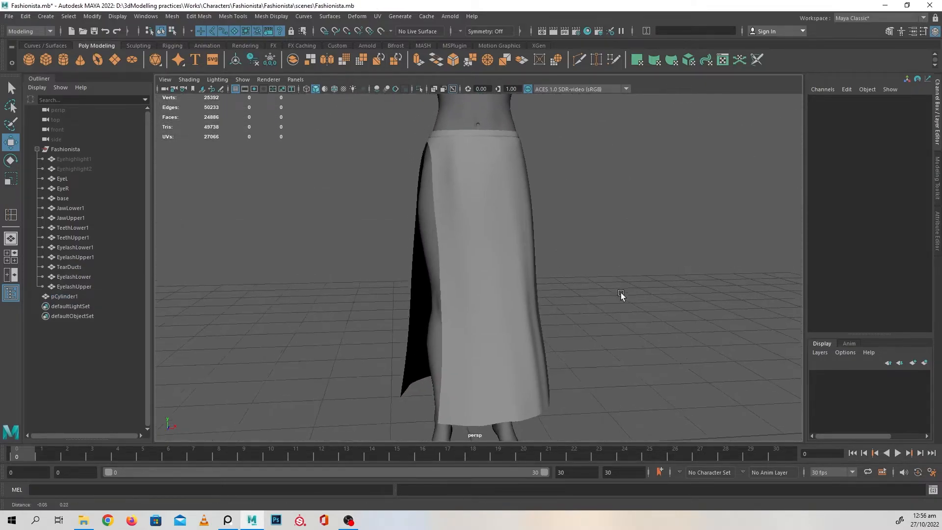
alt+right_drag(620, 293, 545, 296)
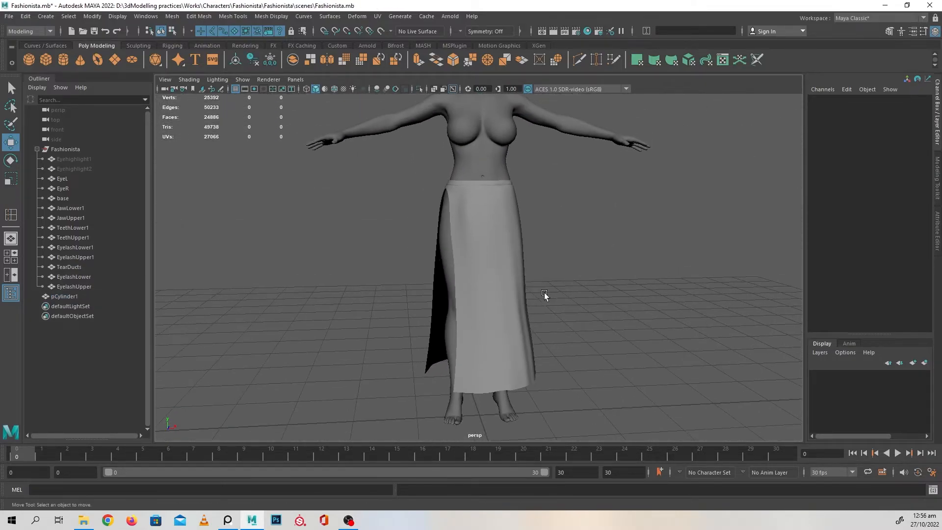
alt+drag(544, 293, 575, 297)
alt+middle_drag(576, 298, 566, 333)
alt+drag(568, 333, 566, 323)
alt+right_drag(566, 323, 510, 320)
alt+drag(510, 320, 559, 319)
alt+middle_drag(559, 319, 550, 335)
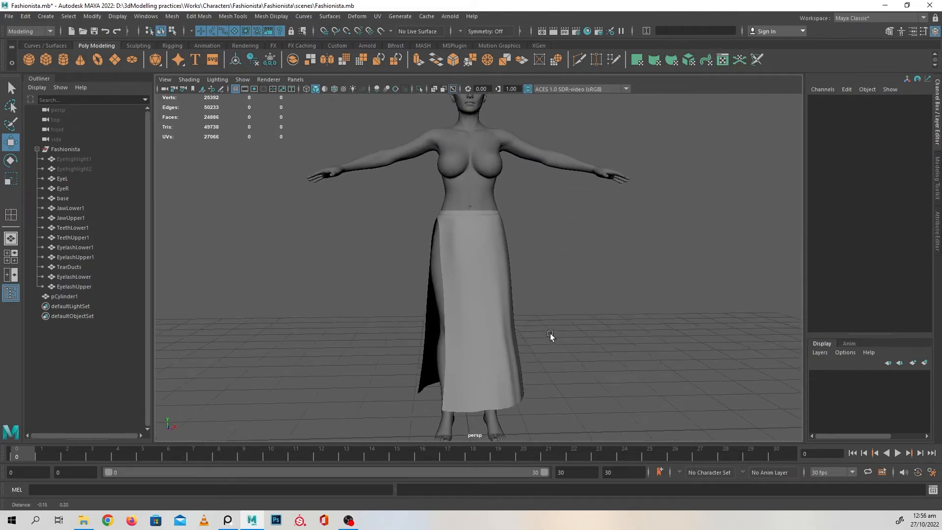
mouse_move(550, 335)
alt+mouse_down()
mouse_move(561, 330)
mouse_move(554, 334)
alt+mouse_up()
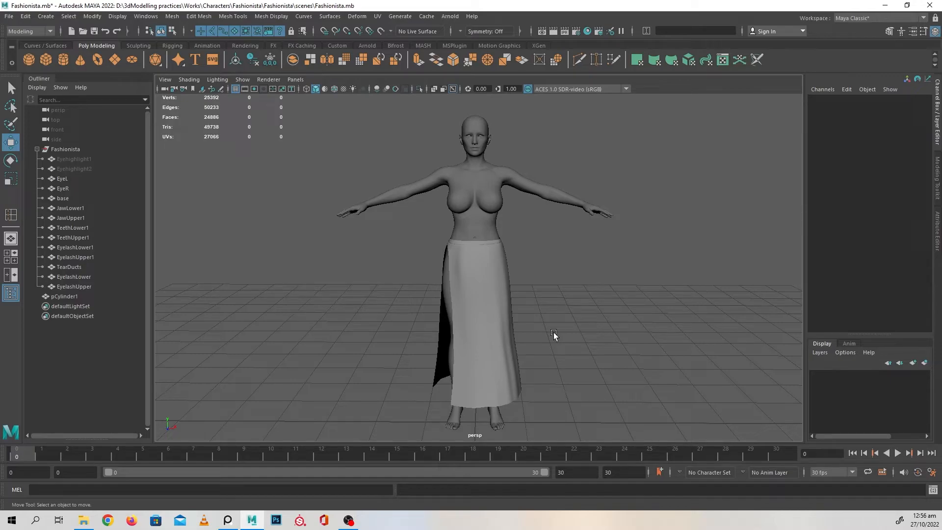
Turn off the skirt's smooth preview and sculpt gentle wavy folds and flare around the hem with an enlarged Grab brush
click(472, 246)
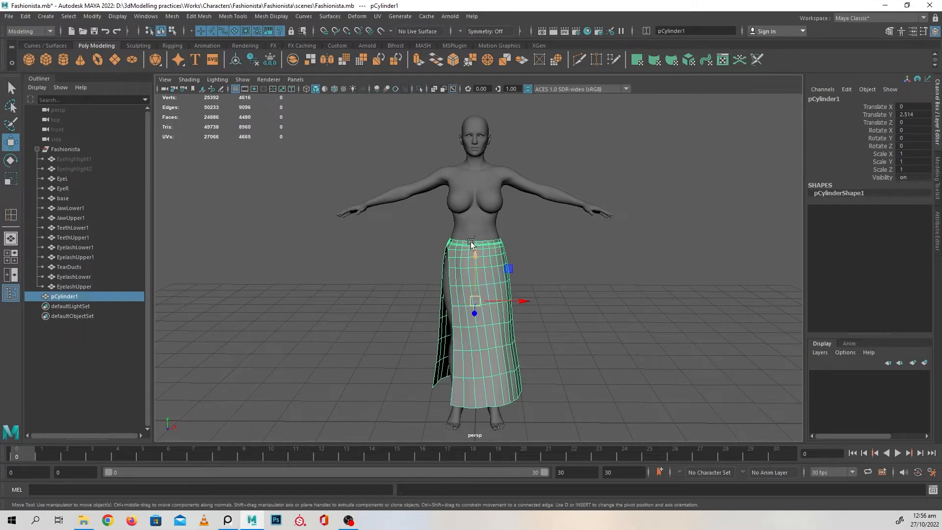
alt+right_drag(472, 246, 521, 289)
alt+middle_drag(520, 290, 474, 169)
click(126, 48)
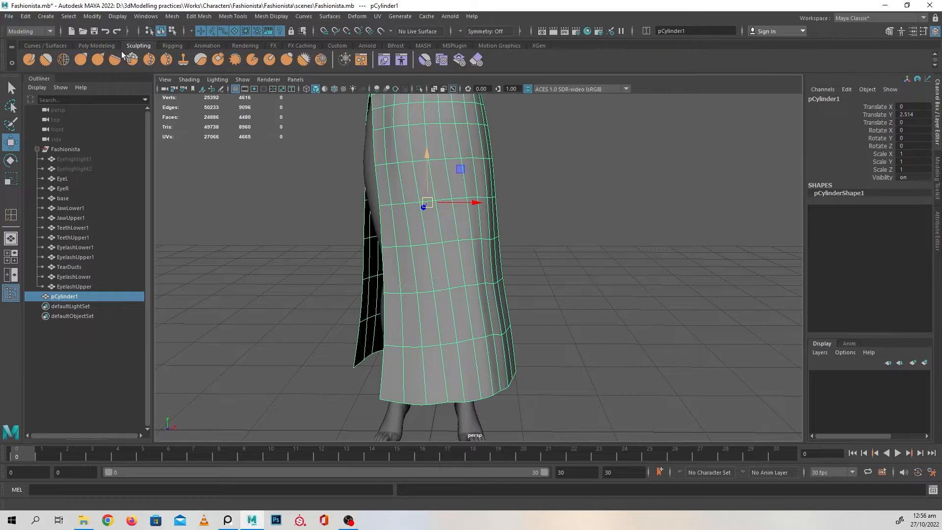
click(81, 60)
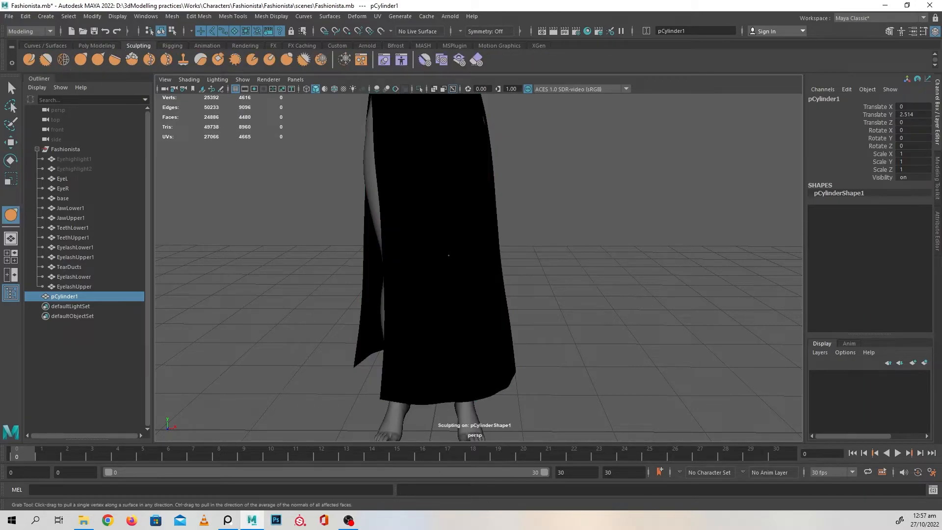
key(1)
key(b)
drag(451, 273, 549, 275)
mouse_move(555, 326)
alt+mouse_down()
mouse_move(528, 360)
mouse_move(523, 347)
mouse_move(521, 365)
mouse_move(483, 340)
alt+mouse_up()
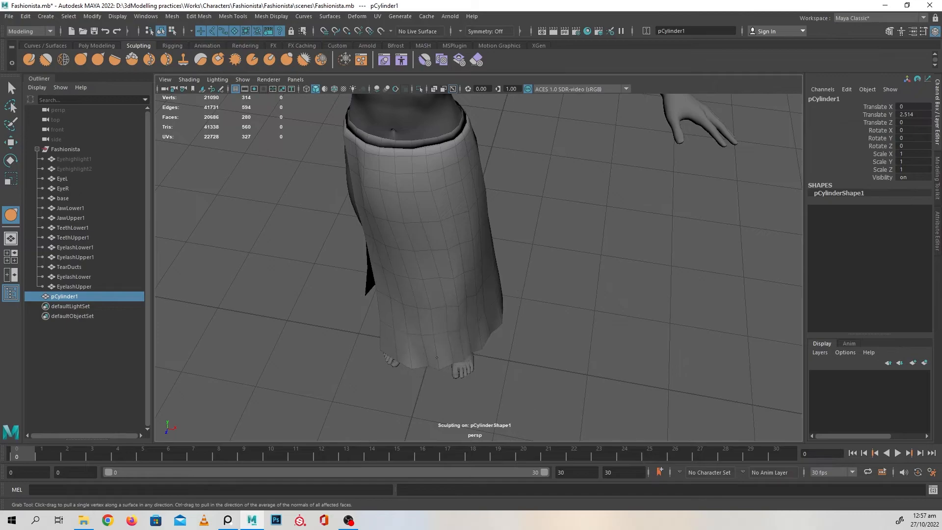
mouse_move(503, 339)
alt+mouse_down()
mouse_move(370, 332)
mouse_move(441, 328)
mouse_move(448, 339)
alt+mouse_up()
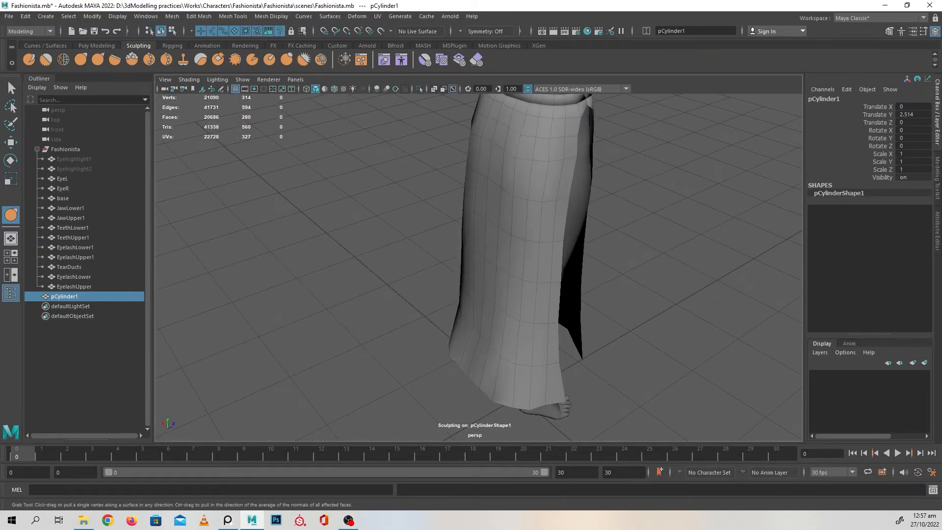
alt+drag(500, 311, 441, 362)
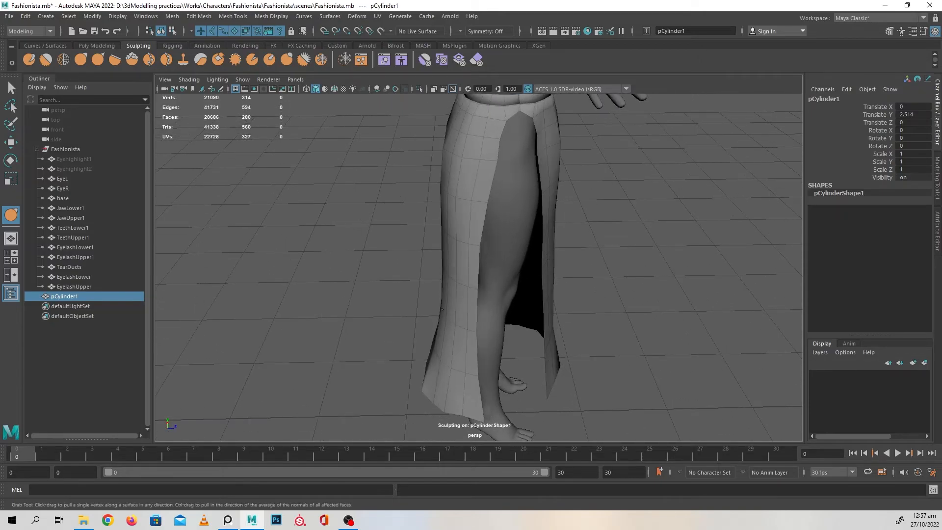
mouse_move(432, 360)
alt+mouse_down()
mouse_move(499, 300)
mouse_move(541, 322)
alt+mouse_up()
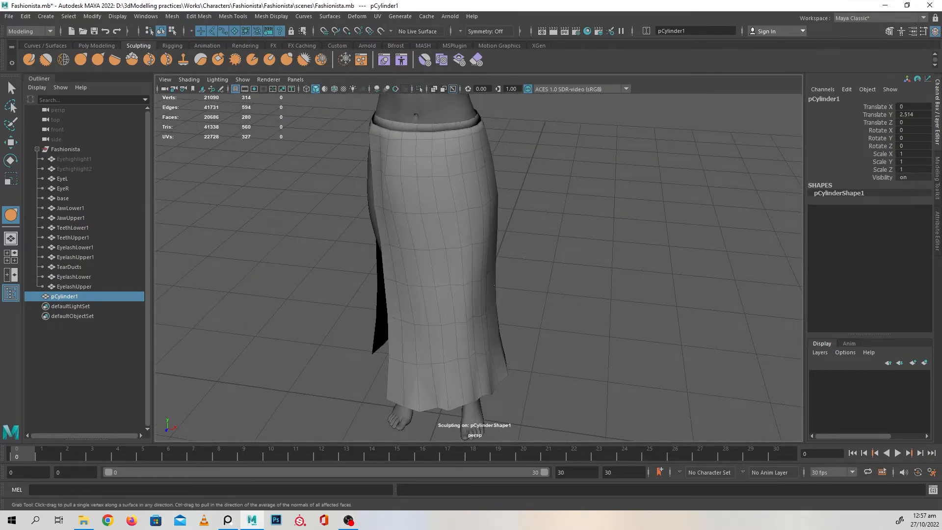
Reshape the skirt around the hip opposite the slit with a smaller Grab brush so it covers the body
alt+drag(538, 324, 527, 278)
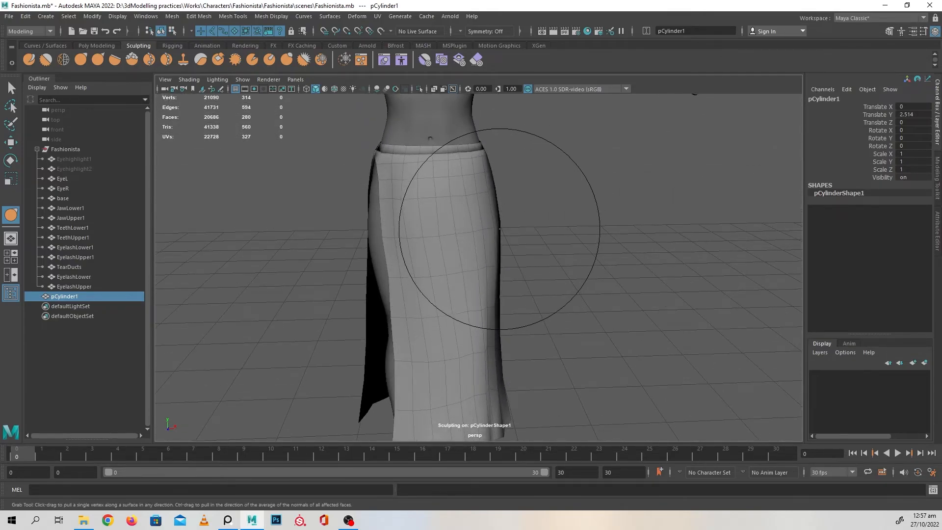
alt+drag(522, 242, 505, 256)
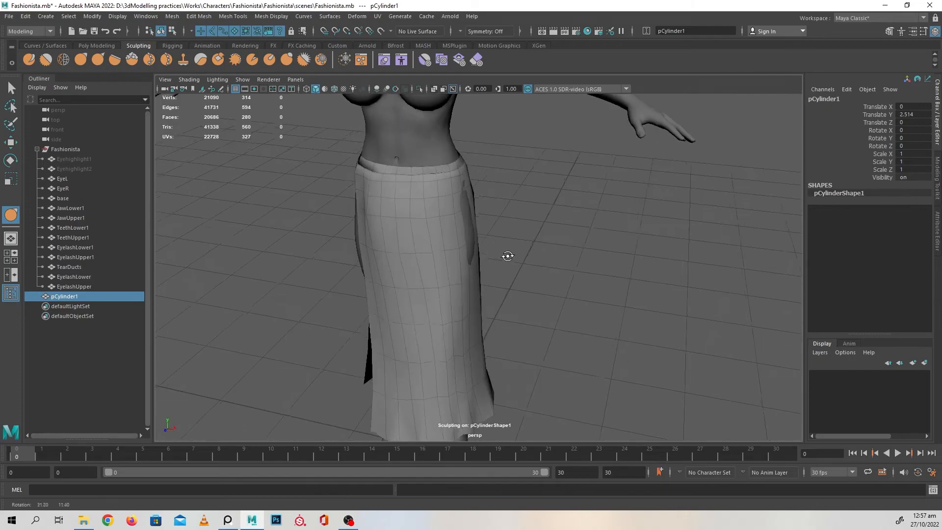
alt+right_drag(510, 257, 568, 320)
alt+drag(550, 305, 538, 282)
alt+middle_drag(486, 218, 481, 253)
key(b)
drag(476, 254, 429, 256)
alt+drag(494, 271, 502, 273)
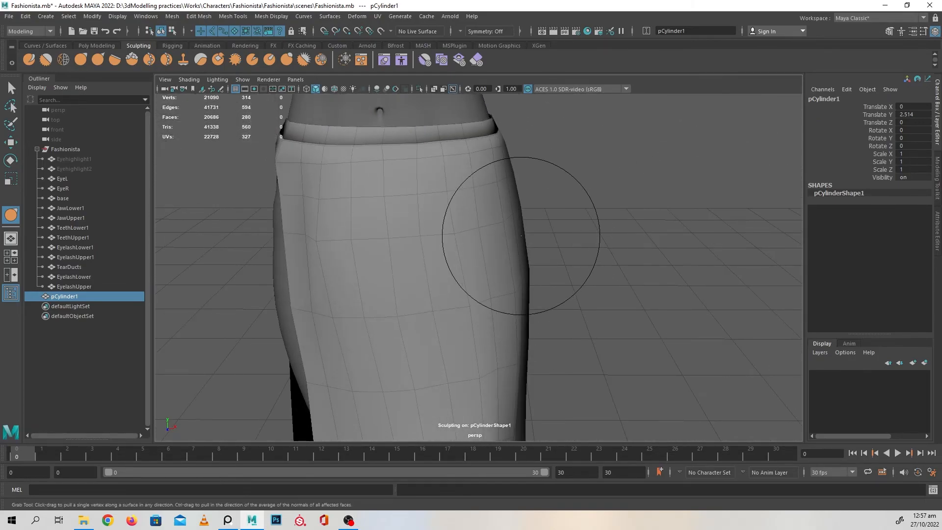
key(b)
drag(518, 234, 493, 244)
mouse_move(437, 255)
alt+mouse_down()
mouse_move(492, 244)
mouse_move(524, 255)
mouse_move(456, 273)
mouse_move(425, 267)
mouse_move(516, 242)
alt+mouse_up()
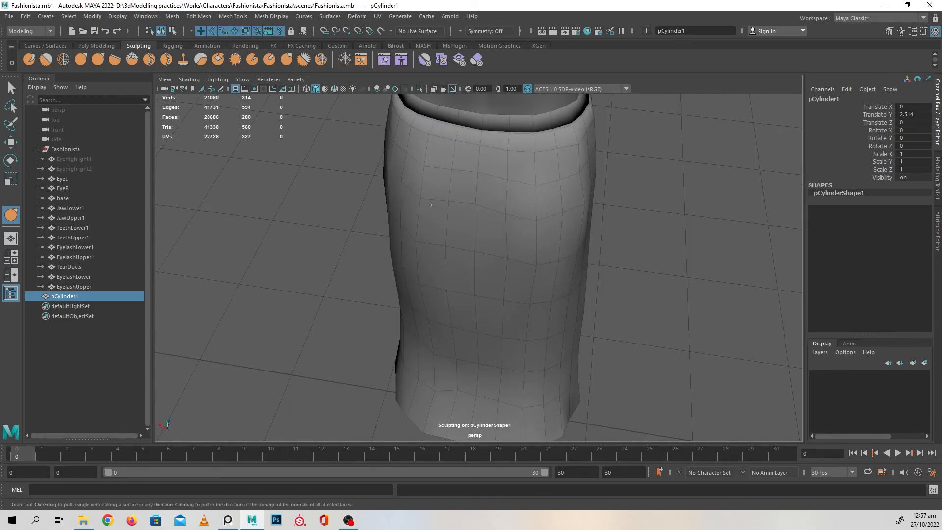
Leave sculpting for the Move tool, turn the skirt's smooth preview back on and deselect it
key(w)
scroll(473, 279, down, 3)
mouse_move(472, 295)
alt+mouse_down()
mouse_move(313, 264)
mouse_move(392, 268)
alt+mouse_up()
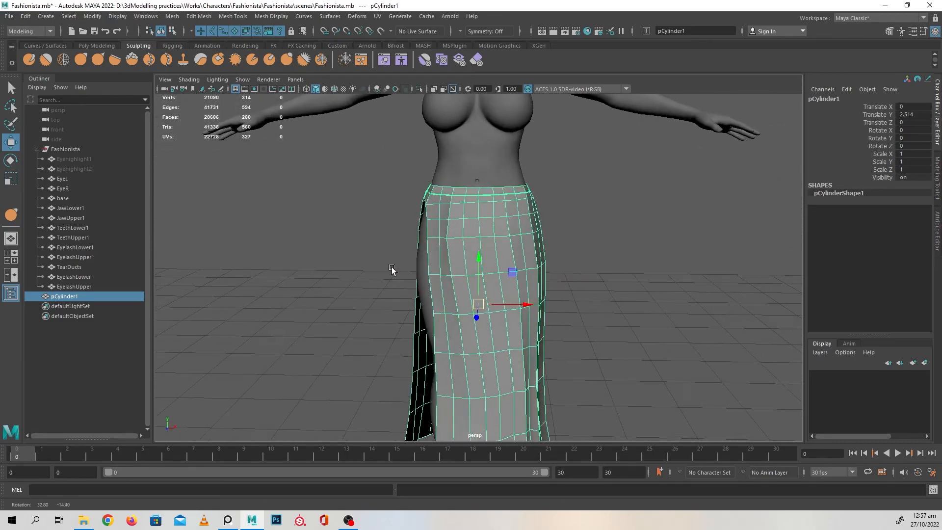
click(617, 305)
scroll(491, 285, down, 3)
alt+drag(485, 285, 482, 275)
click(482, 276)
key(3)
click(603, 299)
Check the sculpted skirt at full length on the character from the front and save the scene
scroll(601, 287, down, 1)
alt+middle_drag(599, 283, 602, 240)
alt+right_drag(602, 240, 553, 252)
alt+middle_drag(554, 266, 555, 290)
alt+drag(555, 290, 565, 276)
key(ctrl+s)
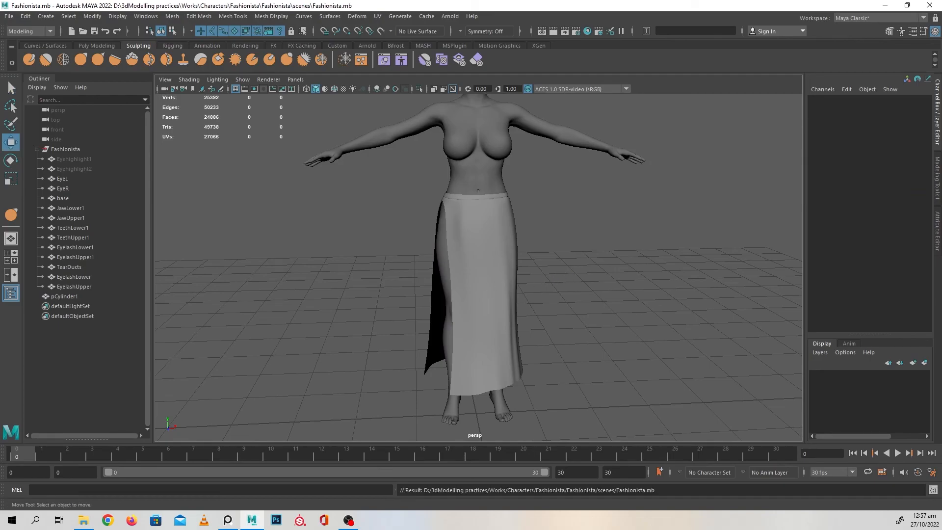